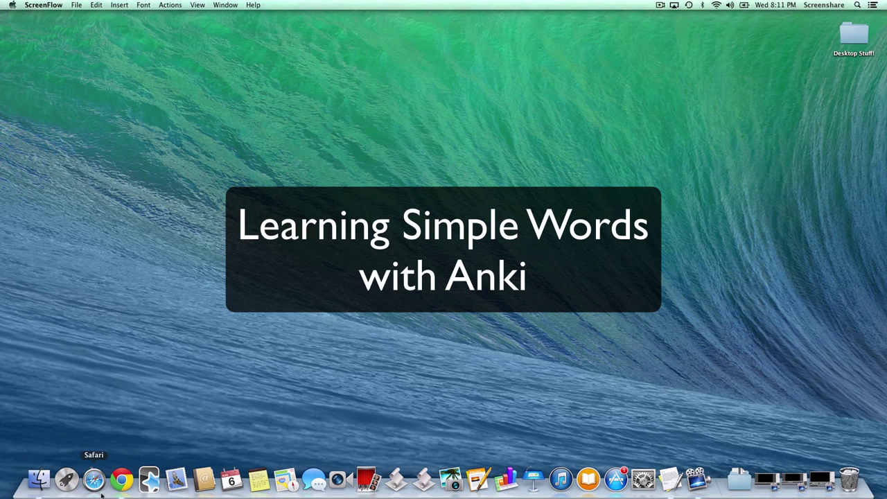
Step: Launch Chrome and run the French multi-site search for 'chèvre'
{"action": "left_click", "coordinate": [121, 482]}
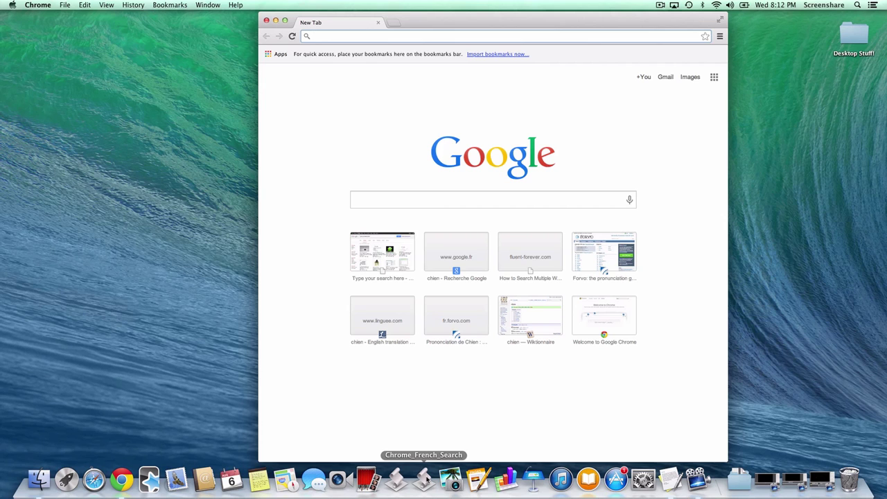
{"action": "left_click", "coordinate": [427, 479]}
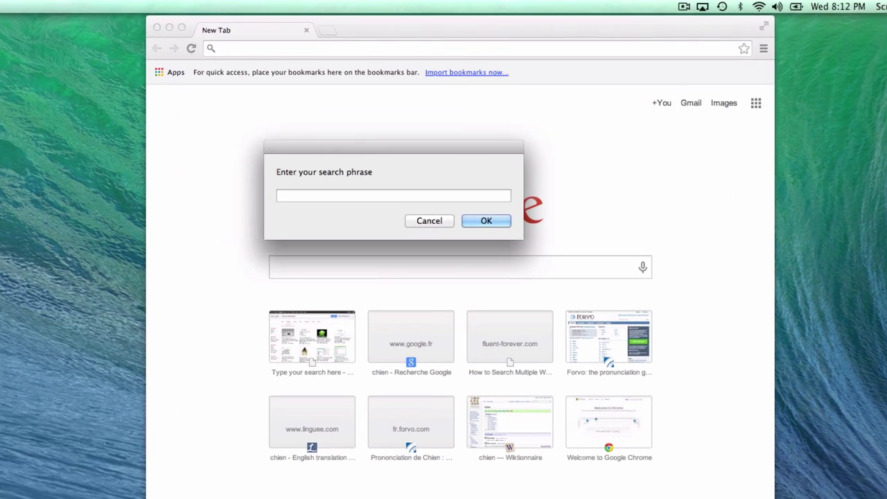
{"action": "type", "text": "chè"}
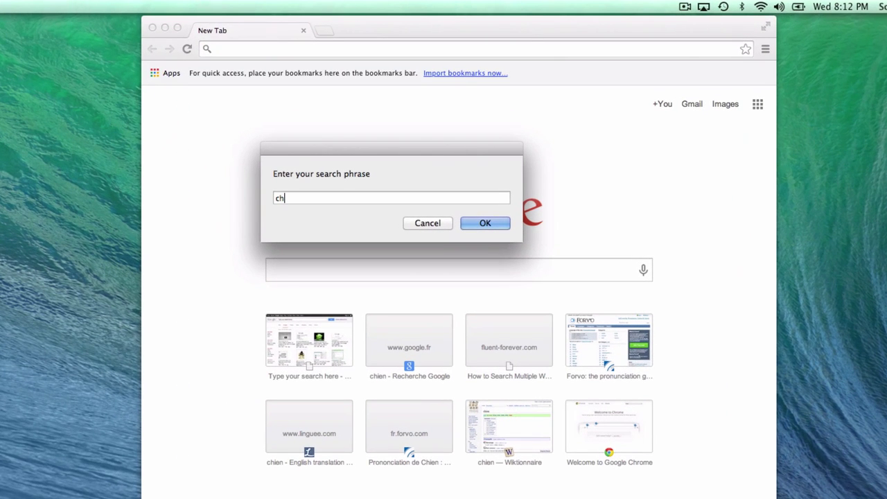
{"action": "type", "text": "vre"}
{"action": "key", "text": "Return"}
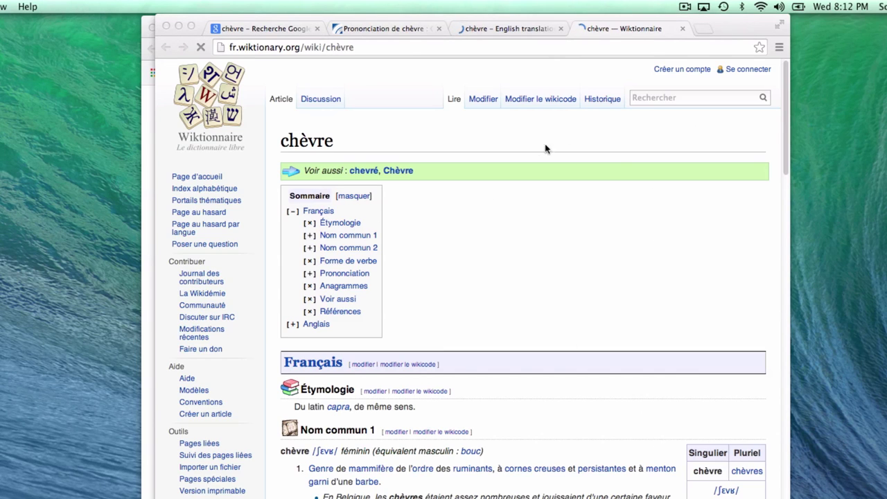
Step: Review the chèvre results on Google Images, Forvo, Linguee and Wiktionnaire
{"action": "left_click", "coordinate": [293, 29]}
{"action": "left_click", "coordinate": [292, 30]}
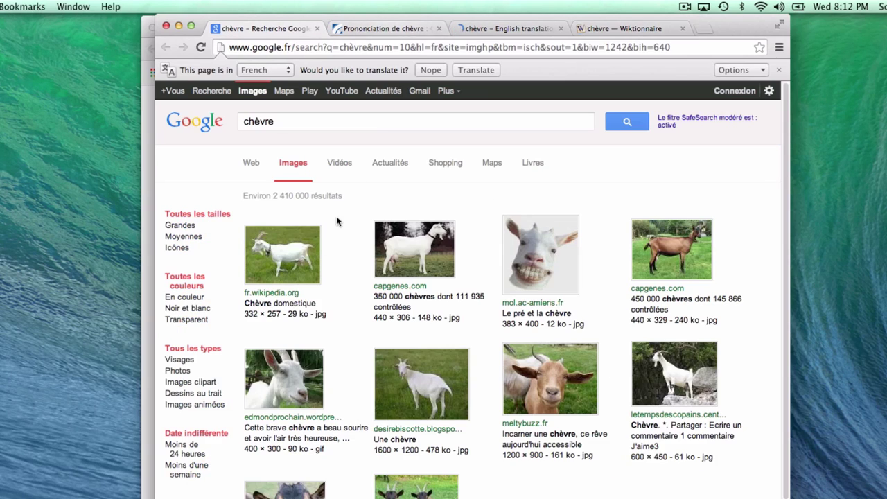
{"action": "left_click", "coordinate": [386, 30]}
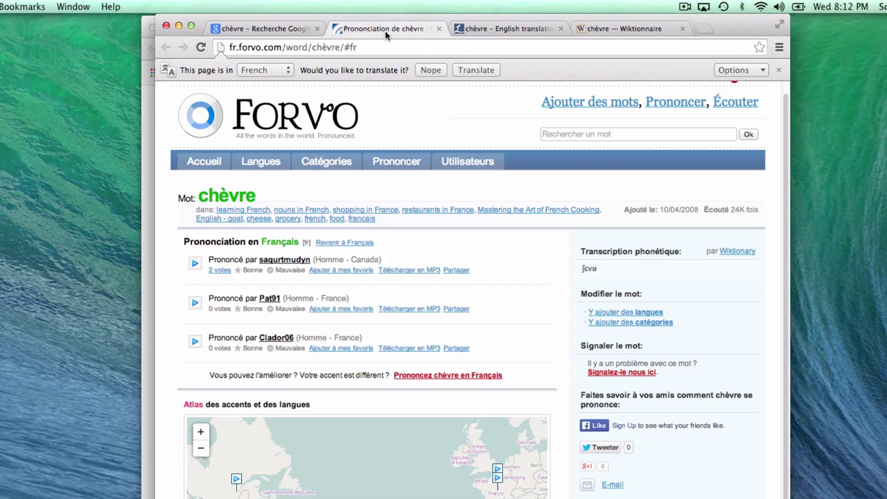
{"action": "left_click", "coordinate": [511, 31]}
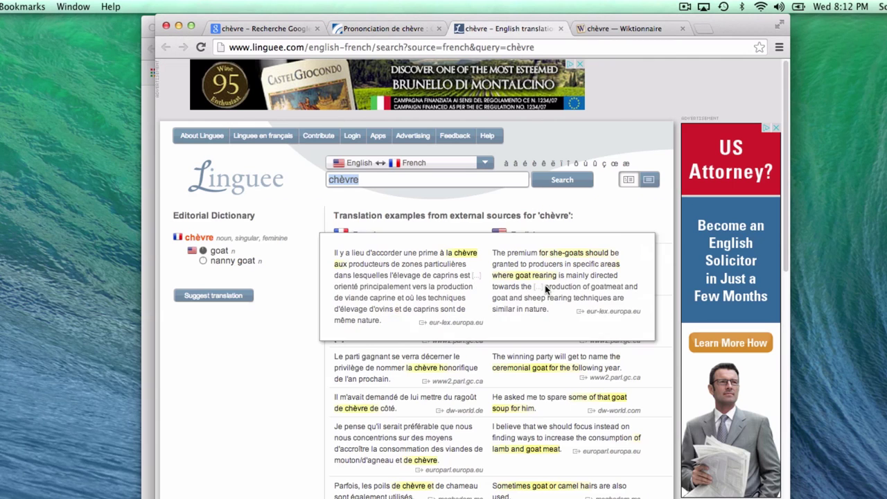
{"action": "left_click", "coordinate": [607, 30]}
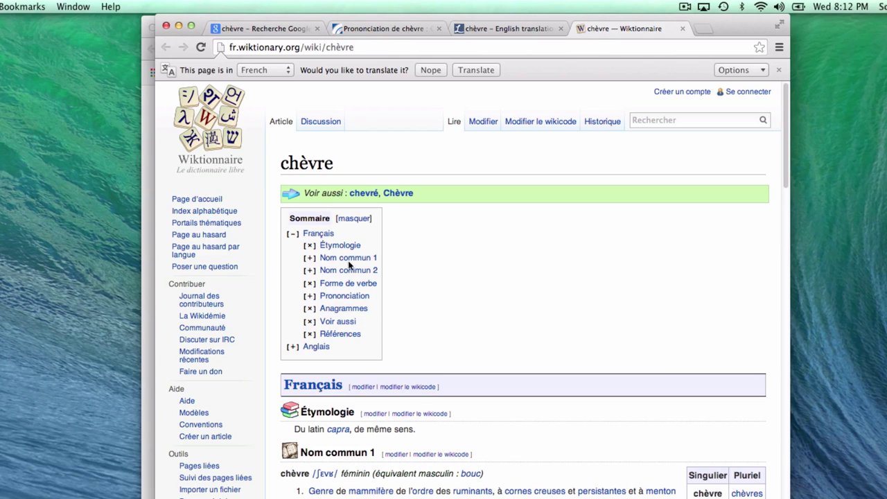
{"action": "left_click_drag", "start_coordinate": [199, 19], "coordinate": [212, 19]}
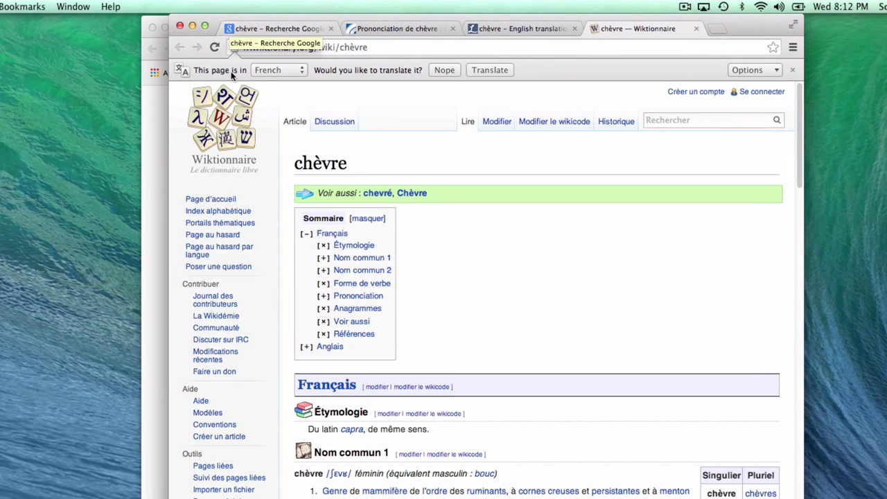
Step: Load tinyurl.com/basicimage in the Google tab
{"action": "left_click", "coordinate": [261, 32]}
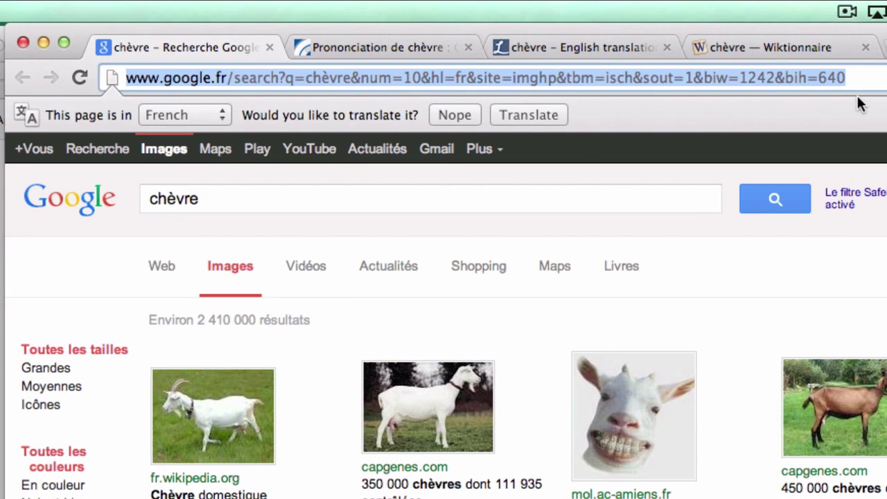
{"action": "type", "text": "tinyurl.com"}
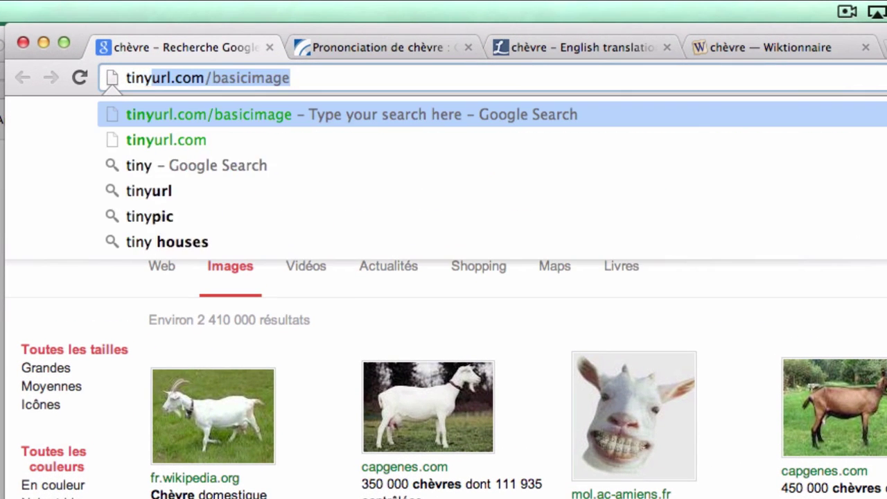
{"action": "type", "text": "/basicimage"}
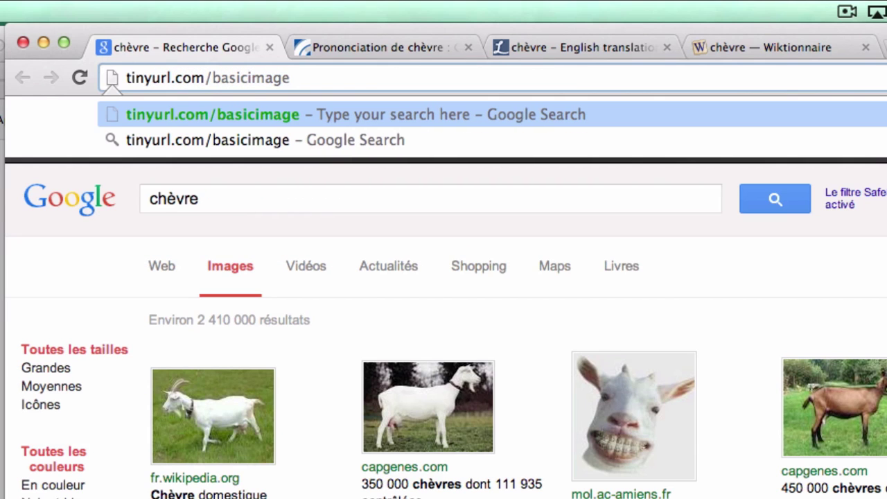
{"action": "key", "text": "Return"}
Step: Point the Forvo tab to the forvo.com home page and ready its search box
{"action": "left_click", "coordinate": [399, 44]}
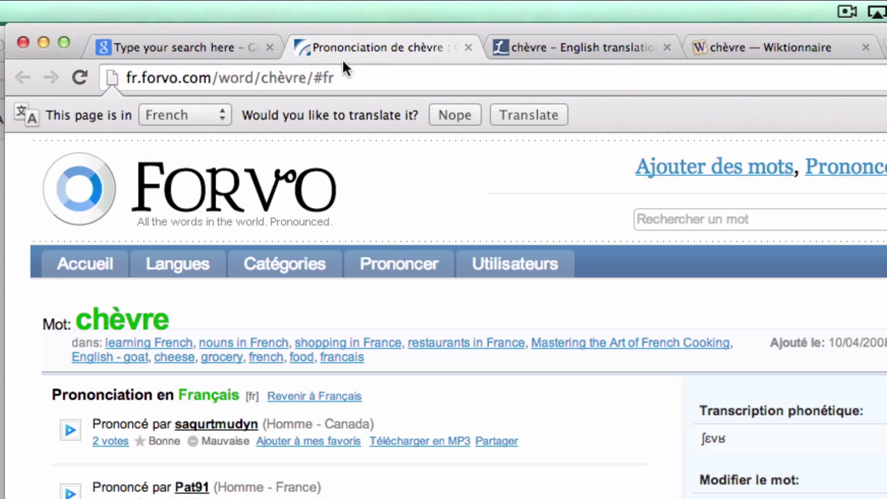
{"action": "left_click", "coordinate": [377, 72]}
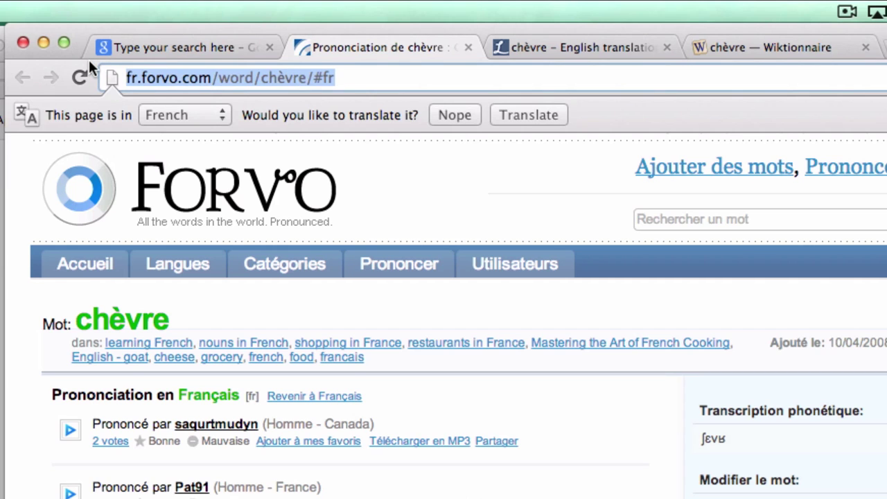
{"action": "type", "text": "forvo.com"}
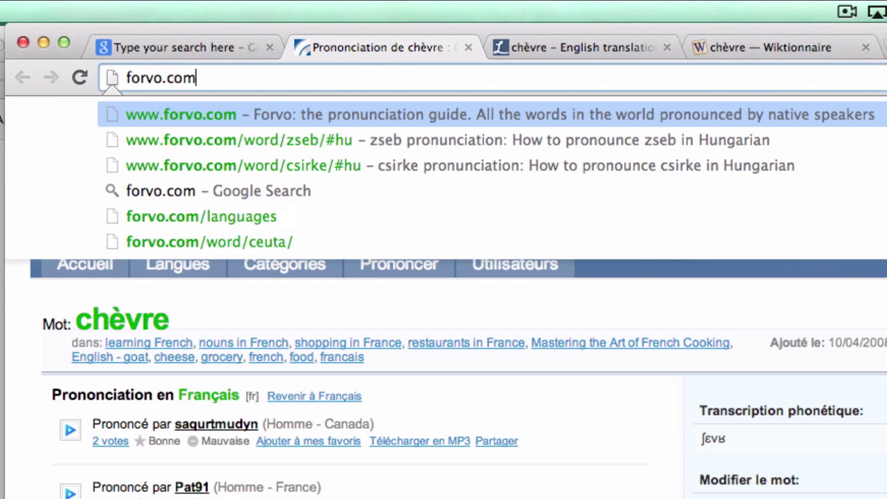
{"action": "key", "text": "Return"}
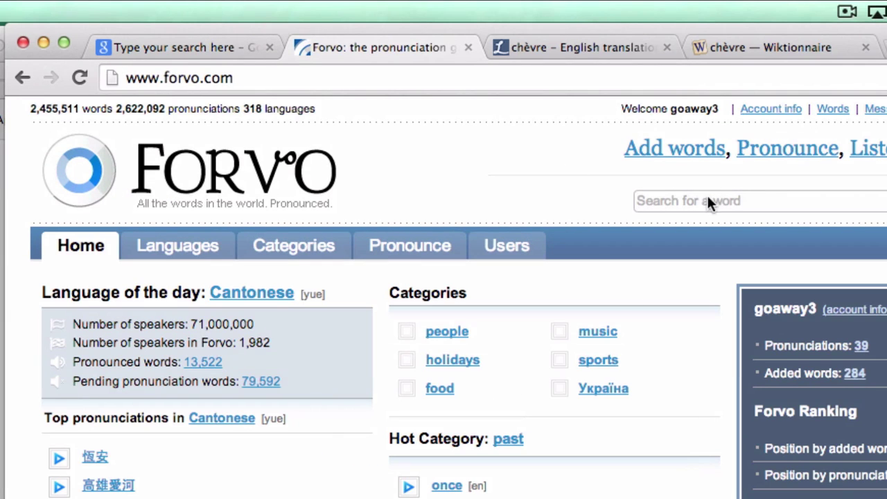
{"action": "left_click", "coordinate": [729, 200]}
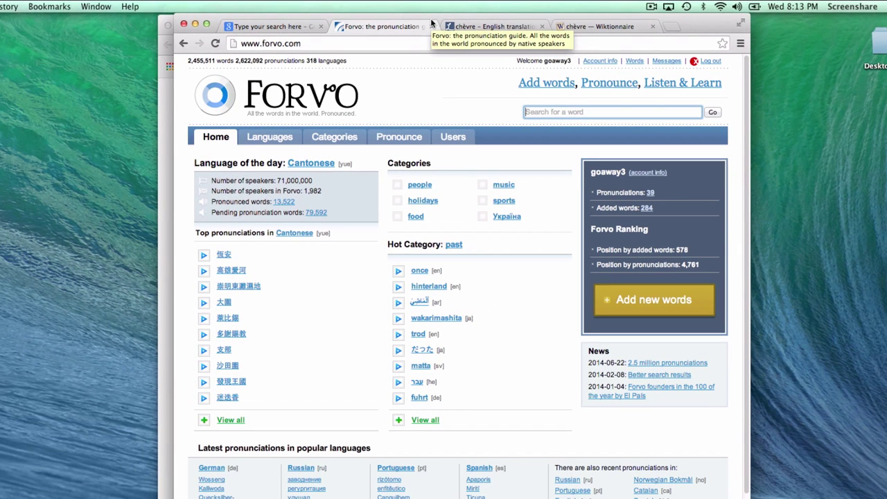
Step: Open fluent-forever.com/multi-search and scroll to its Applescript instructions
{"action": "left_click", "coordinate": [421, 44]}
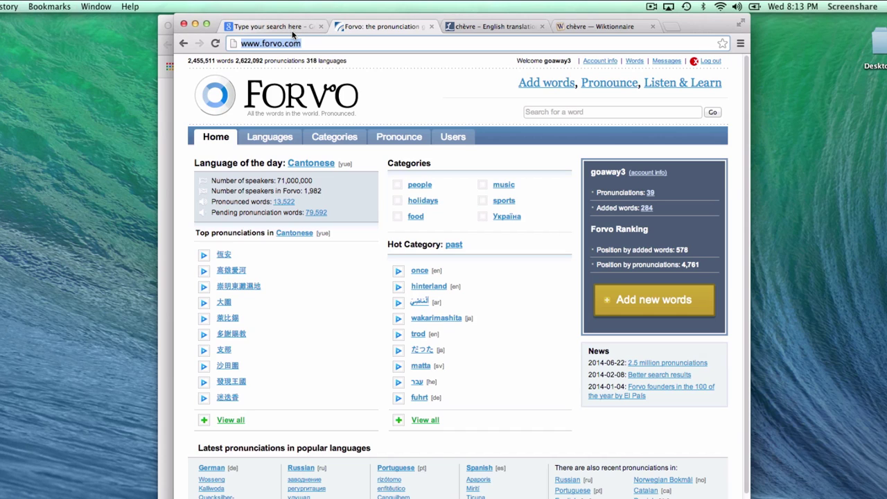
{"action": "type", "text": "fluent-foreve"}
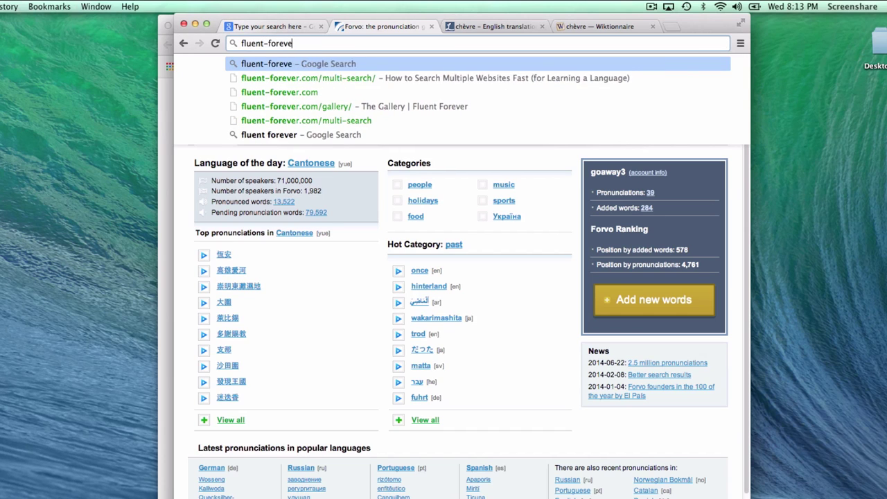
{"action": "type", "text": "r.com/multi-"}
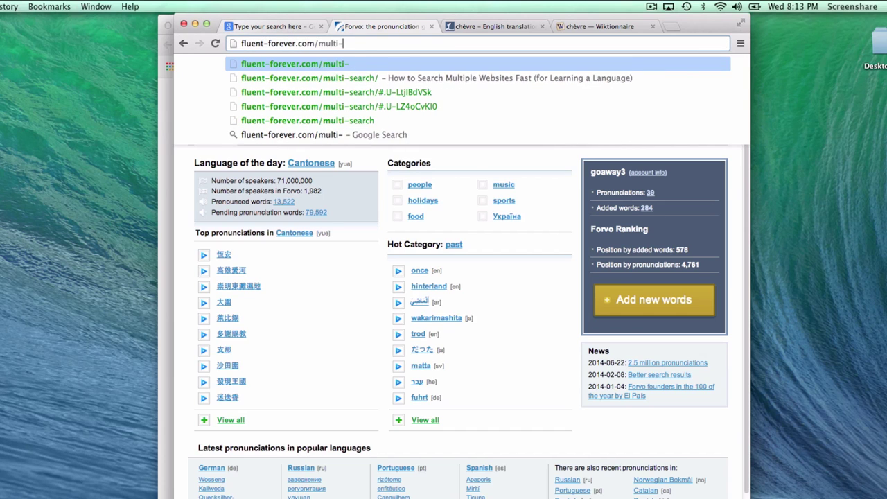
{"action": "type", "text": "search"}
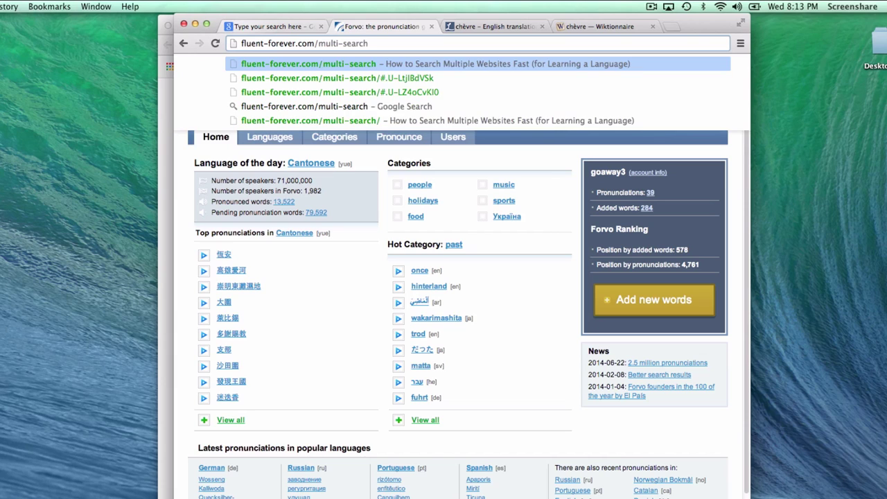
{"action": "key", "text": "Return"}
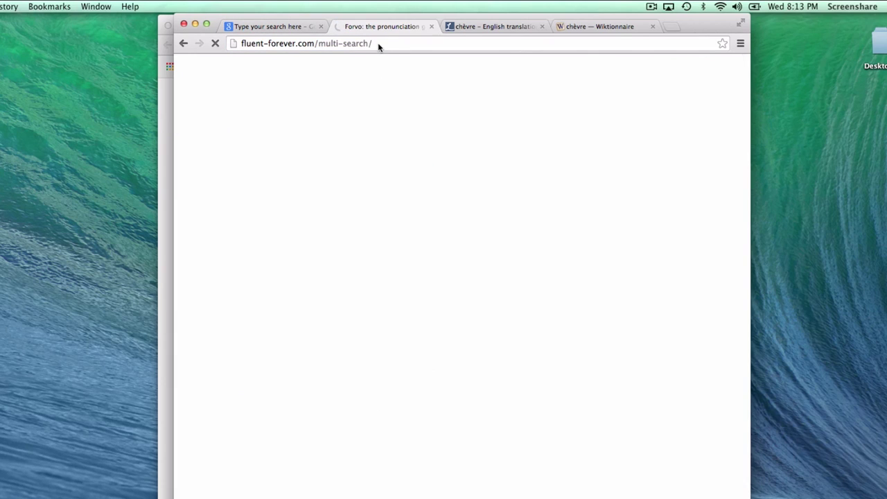
{"action": "left_click_drag", "start_coordinate": [318, 43], "coordinate": [353, 44]}
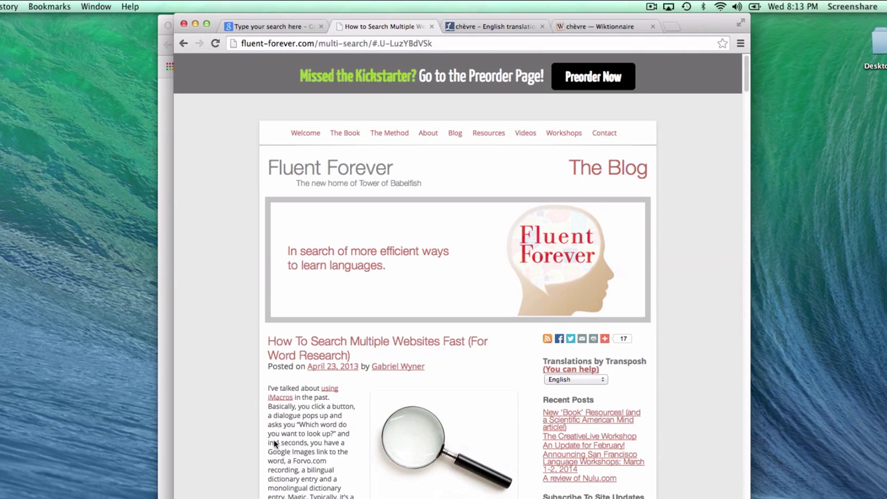
{"action": "scroll", "coordinate": [275, 444], "scroll_direction": "down", "scroll_amount": 10}
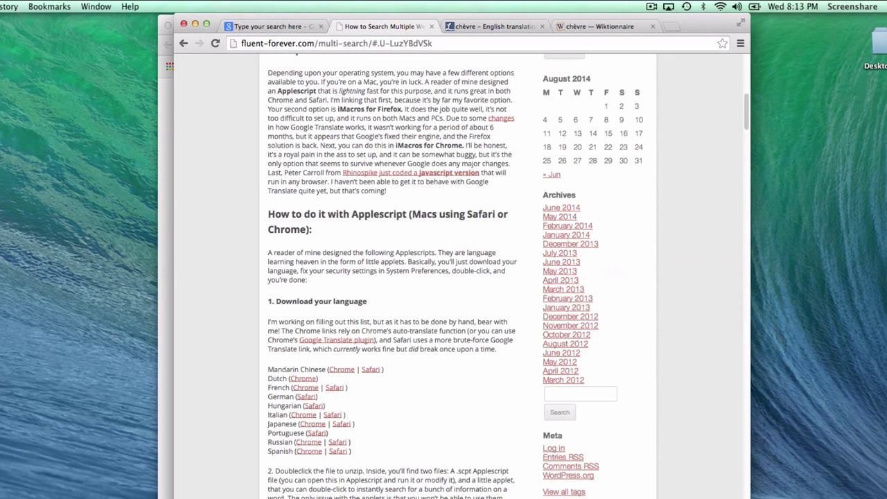
{"action": "double_click", "coordinate": [356, 213]}
{"action": "left_click", "coordinate": [399, 223]}
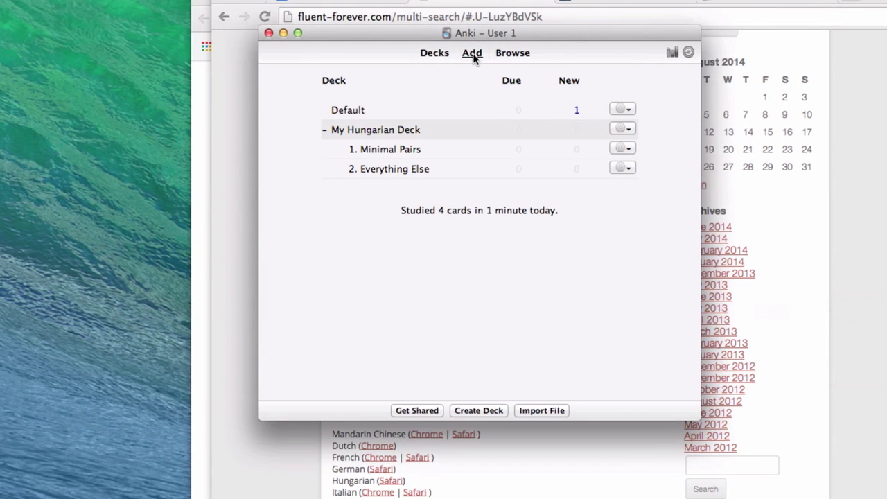
Step: Start a new note in the 2. Everything Else deck
{"action": "left_click", "coordinate": [473, 54]}
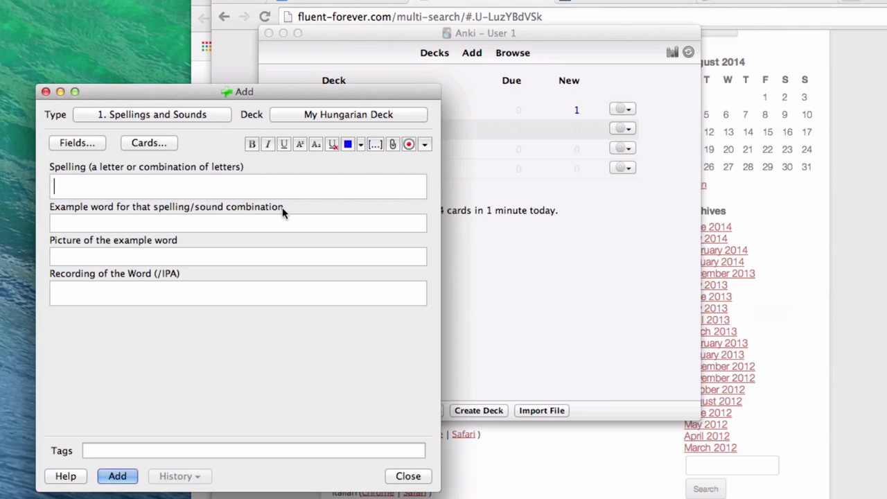
{"action": "left_click", "coordinate": [299, 116]}
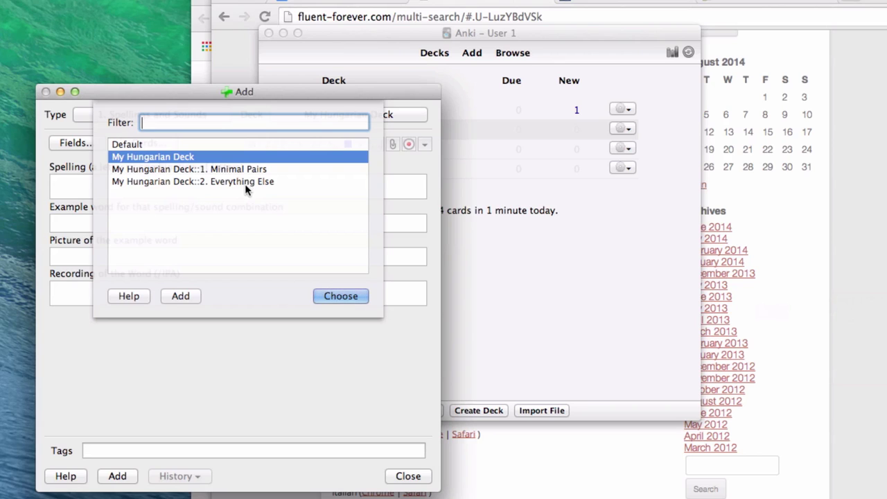
{"action": "left_click", "coordinate": [225, 184]}
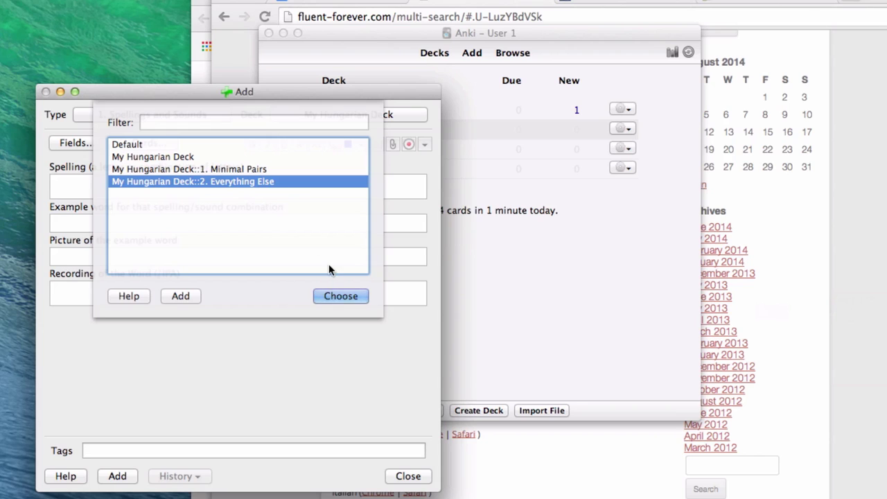
{"action": "left_click", "coordinate": [348, 293]}
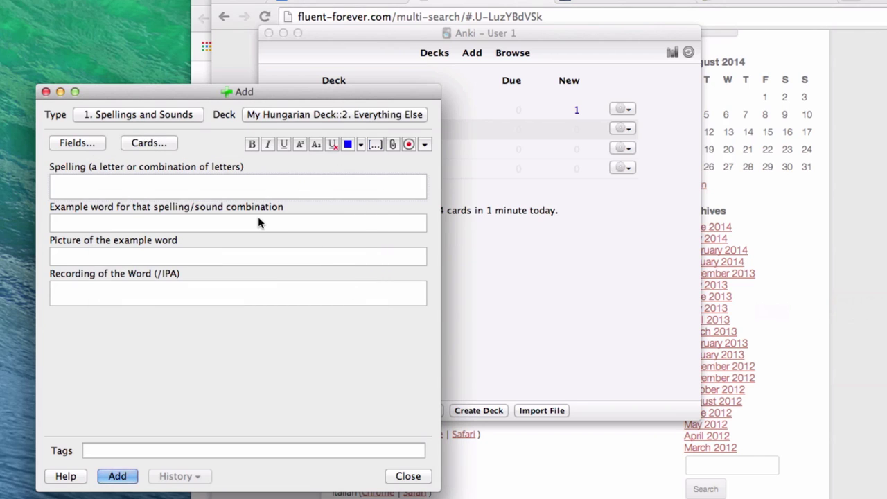
Step: Switch the note type to 2. Picture Words
{"action": "left_click", "coordinate": [128, 115]}
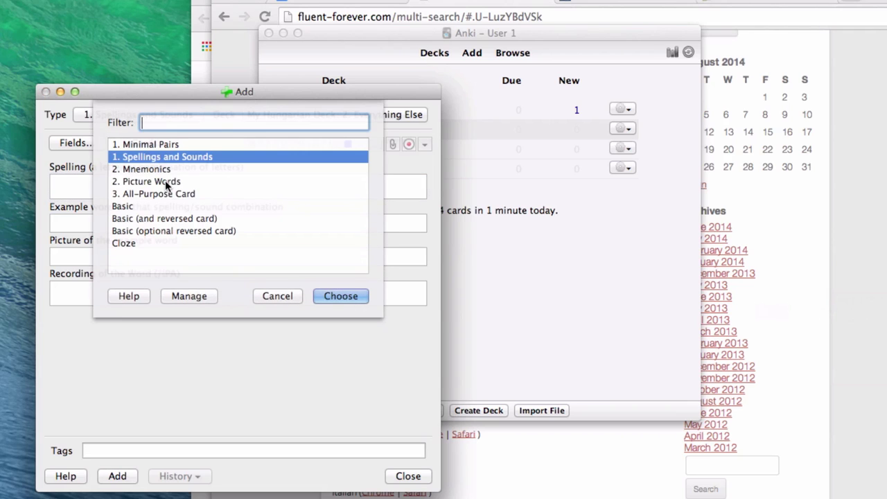
{"action": "left_click", "coordinate": [158, 182]}
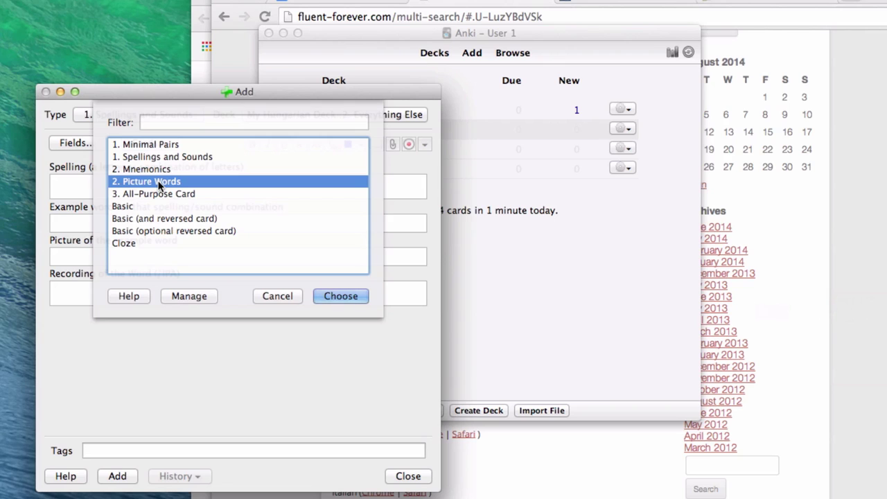
{"action": "left_click", "coordinate": [341, 296]}
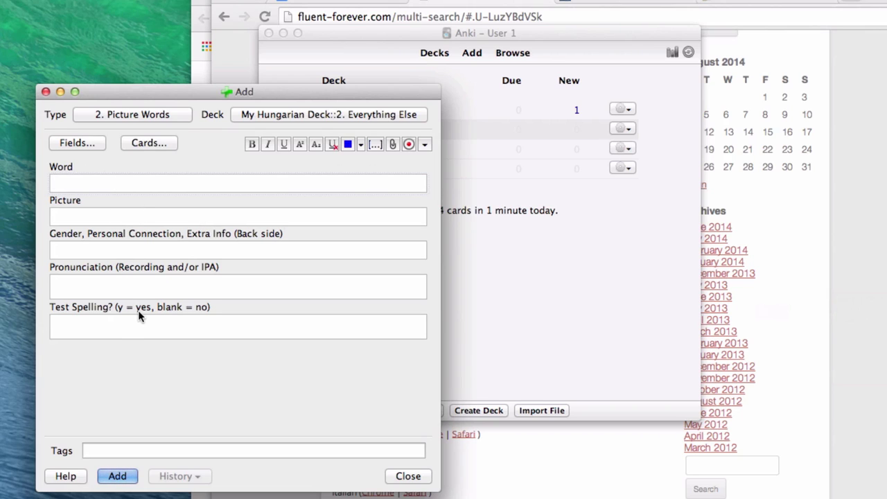
Step: Enter 'chien' in the Word field and run the multi-site web search for chien
{"action": "type", "text": "chien"}
{"action": "key", "text": "ctrl+shift+s"}
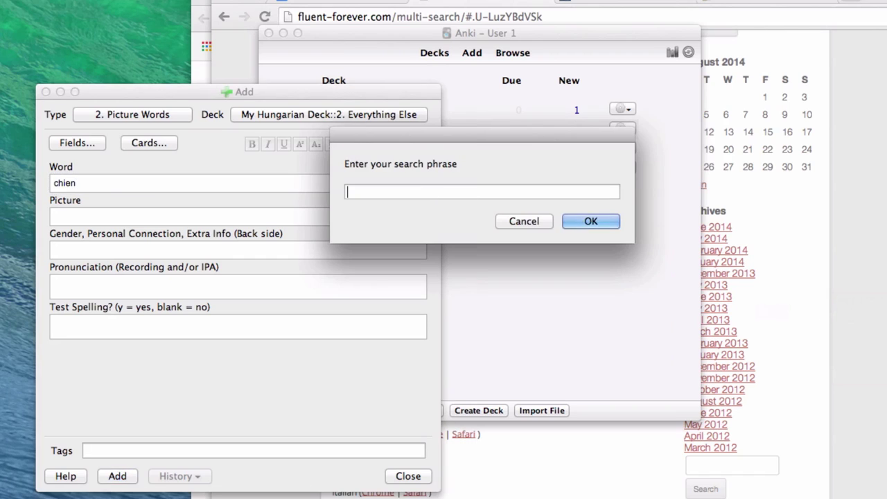
{"action": "type", "text": "chien"}
{"action": "left_click", "coordinate": [590, 221]}
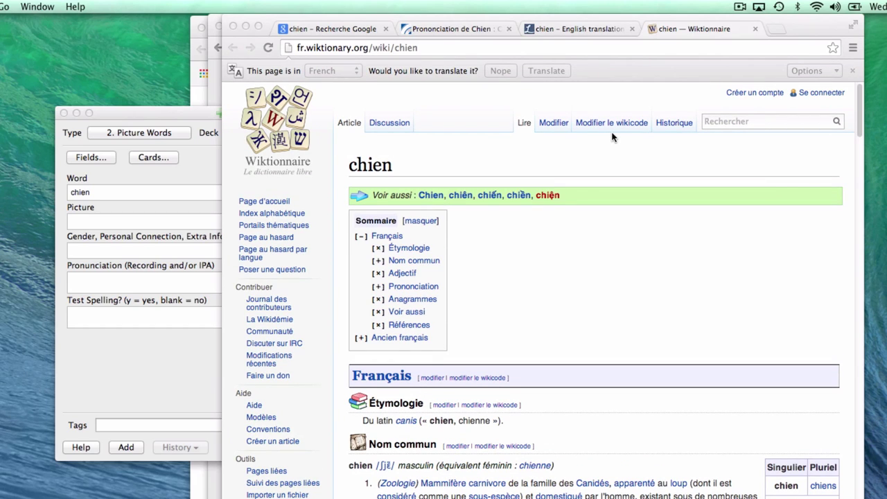
Step: Translate the Wiktionnaire chien entry from French into English, now headed 'dog'
{"action": "left_click", "coordinate": [405, 87]}
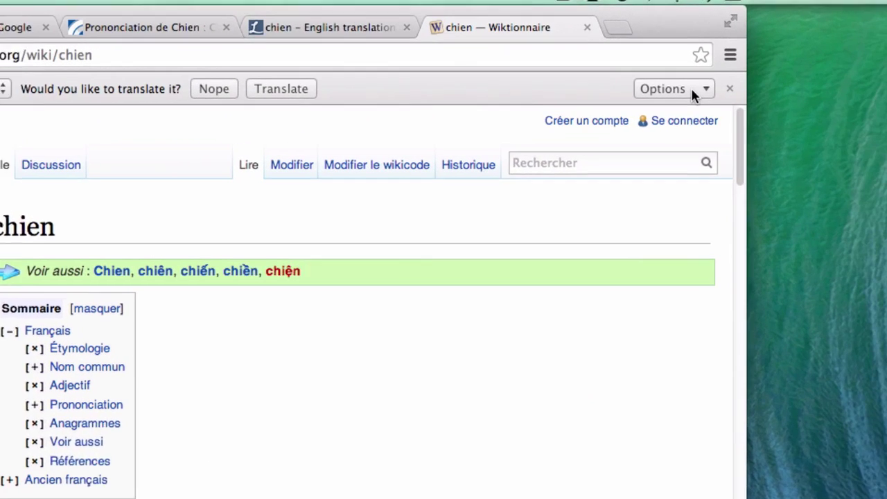
{"action": "left_click", "coordinate": [832, 71]}
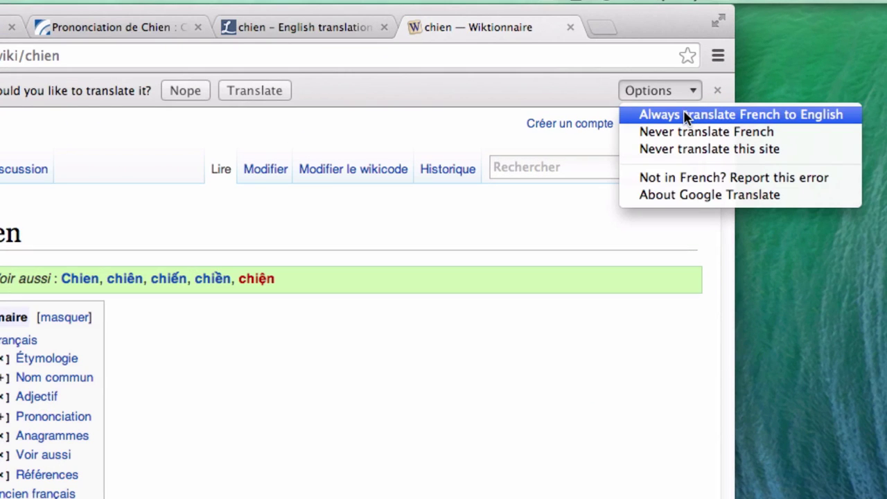
{"action": "key", "text": "Escape"}
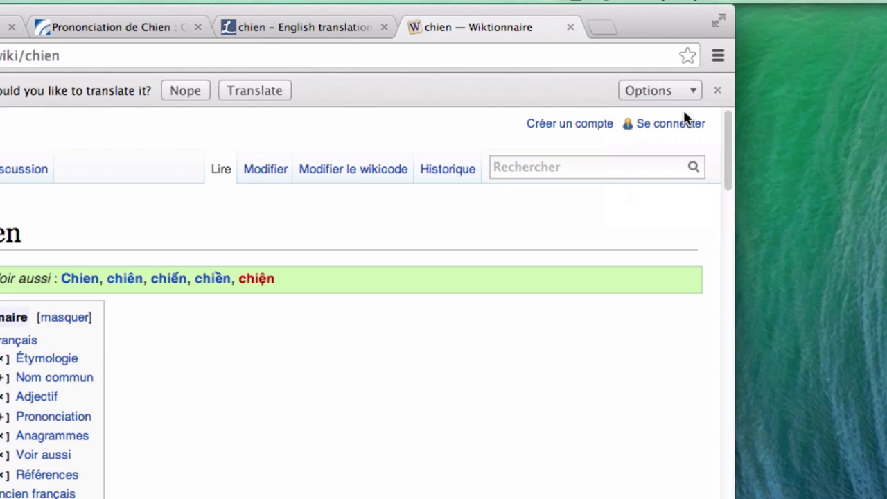
{"action": "left_click", "coordinate": [274, 96]}
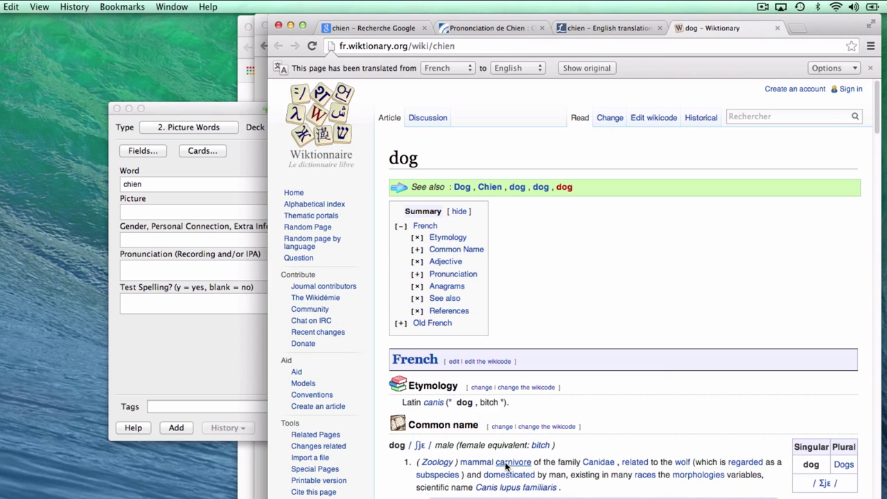
{"action": "mouse_move", "coordinate": [507, 469]}
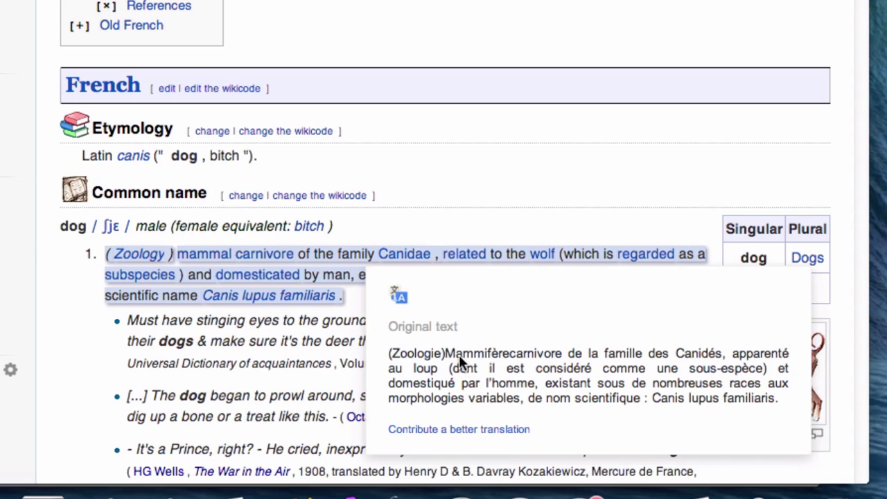
{"action": "left_click_drag", "start_coordinate": [454, 351], "coordinate": [782, 400]}
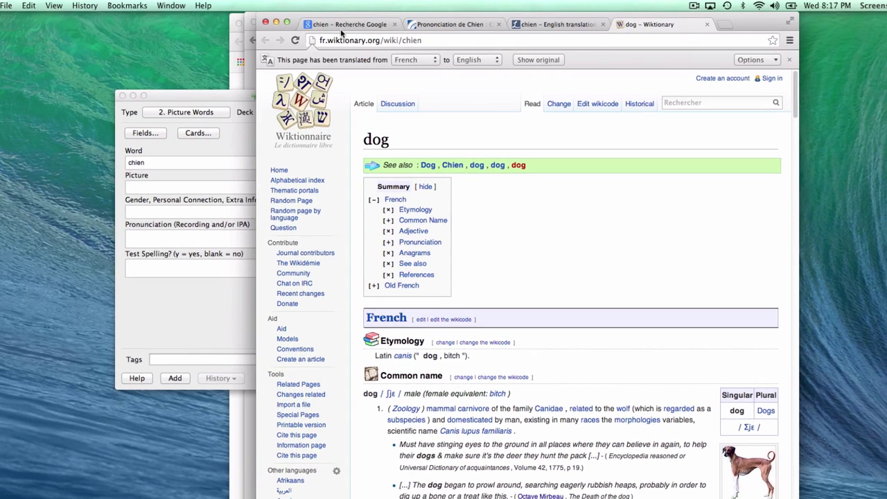
Step: Translate the chien image results into English and bring up the shar-pei puppy image's menu
{"action": "left_click", "coordinate": [343, 25]}
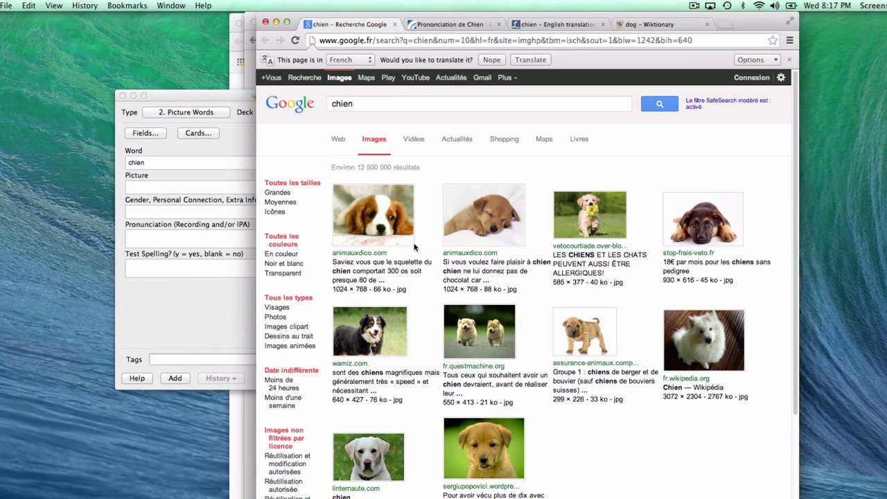
{"action": "left_click", "coordinate": [535, 62]}
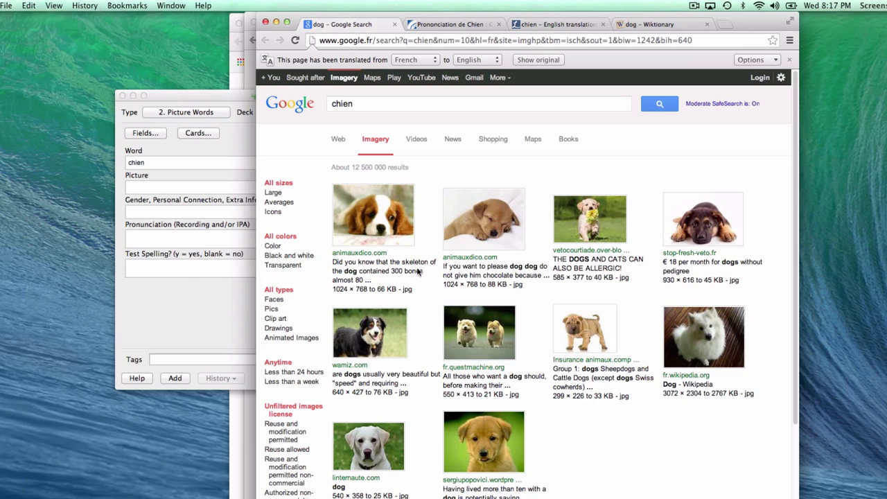
{"action": "mouse_move", "coordinate": [417, 272]}
{"action": "mouse_move", "coordinate": [582, 264]}
{"action": "right_click", "coordinate": [584, 329]}
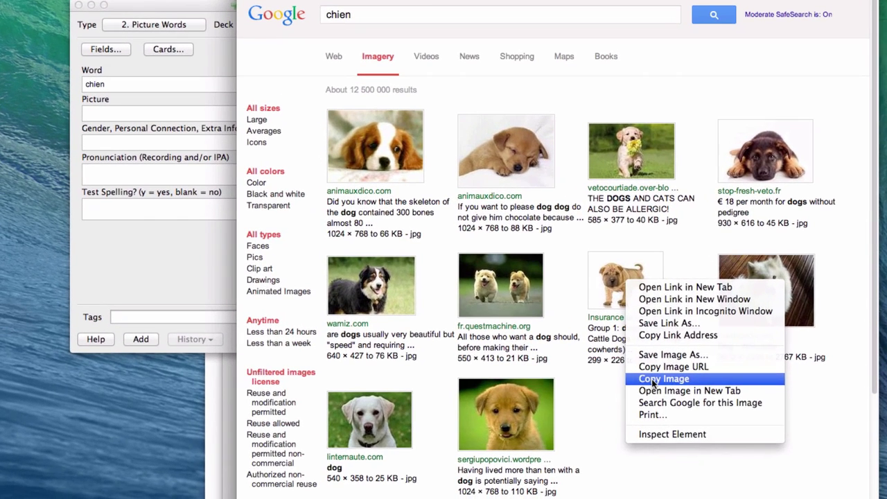
Step: Copy the shar-pei puppy image and paste it into Anki's Picture field
{"action": "left_click", "coordinate": [609, 412]}
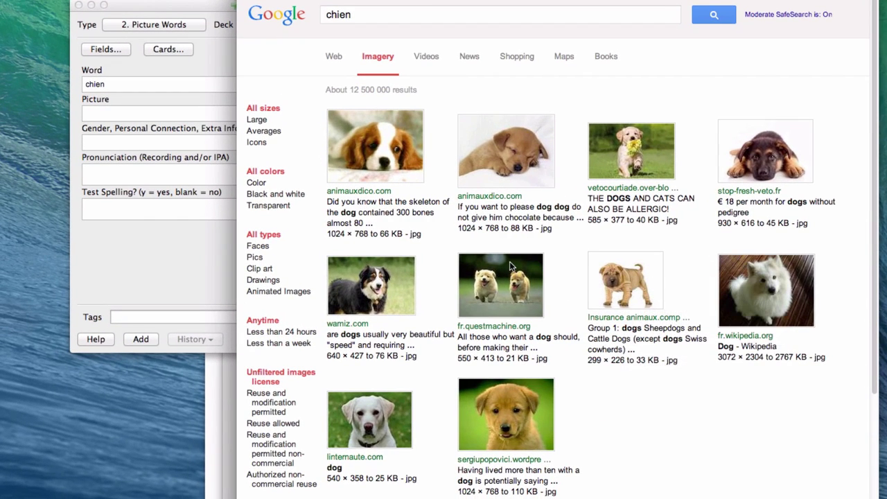
{"action": "key", "text": "super+Tab"}
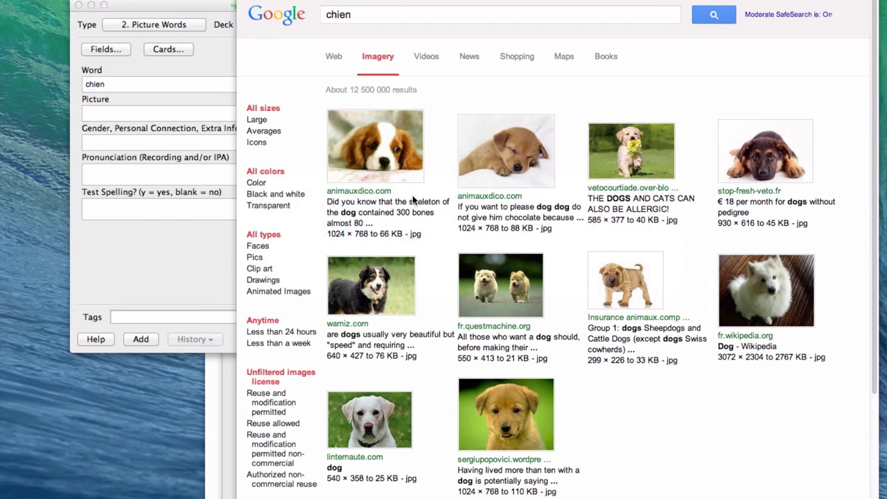
{"action": "key", "text": "super+Tab"}
{"action": "key", "text": "Tab"}
{"action": "left_click", "coordinate": [156, 115]}
{"action": "key", "text": "super+v"}
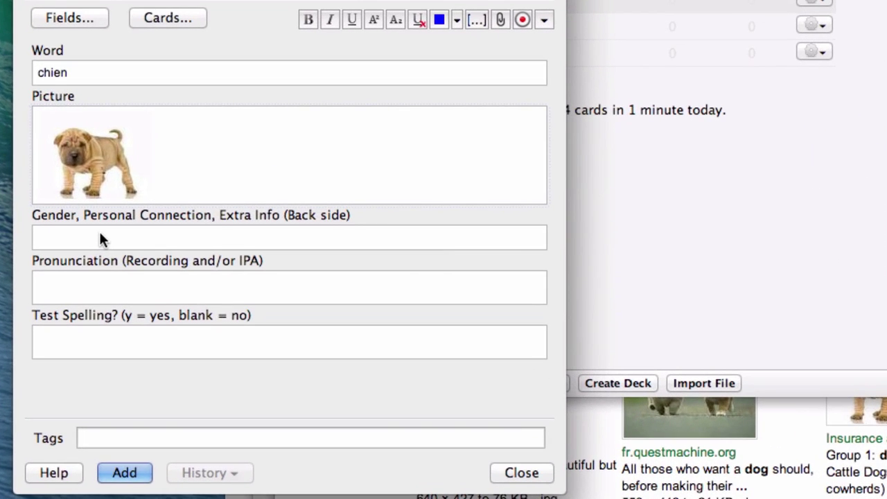
Step: Fill the Gender field with 'un chien'
{"action": "left_click", "coordinate": [125, 190]}
{"action": "type", "text": "masculine"}
{"action": "key", "text": "super+a"}
{"action": "key", "text": "BackSpace"}
{"action": "type", "text": "un chien"}
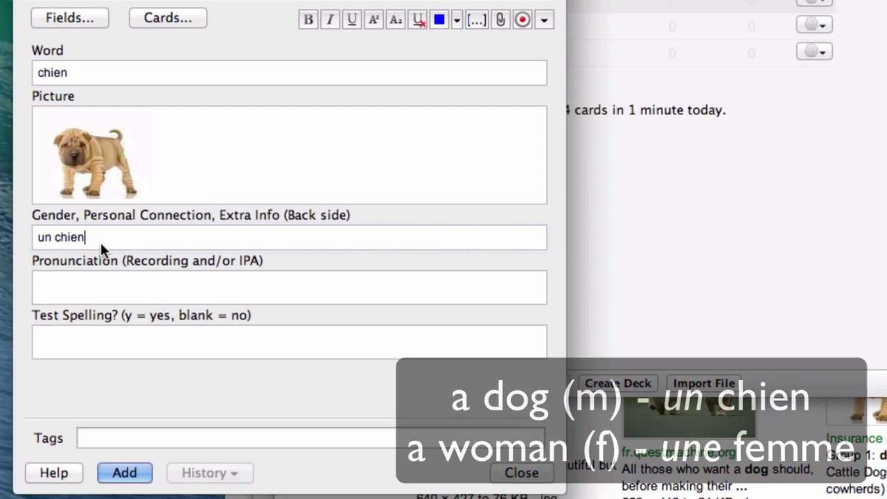
{"action": "double_click", "coordinate": [50, 238]}
{"action": "left_click", "coordinate": [81, 237]}
{"action": "double_click", "coordinate": [51, 237]}
{"action": "left_click", "coordinate": [94, 237]}
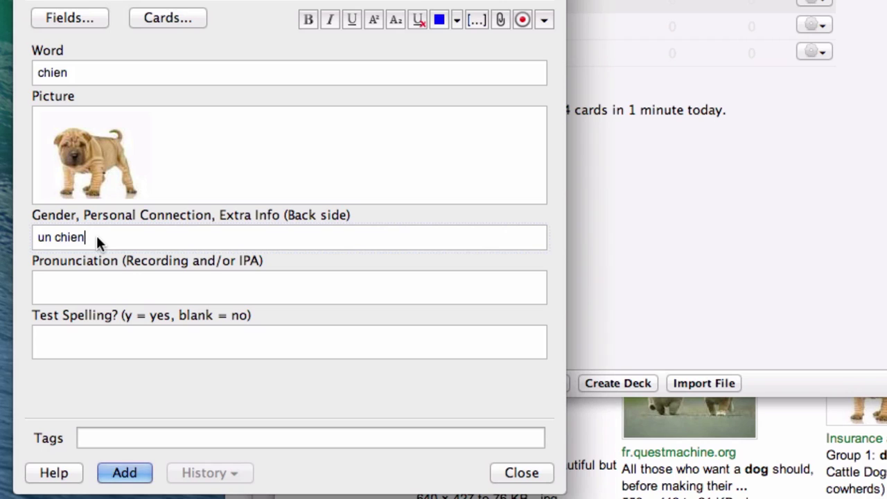
Step: Add a personal-connection name on a second line below 'un chien' in the Gender field
{"action": "key", "text": "Return"}
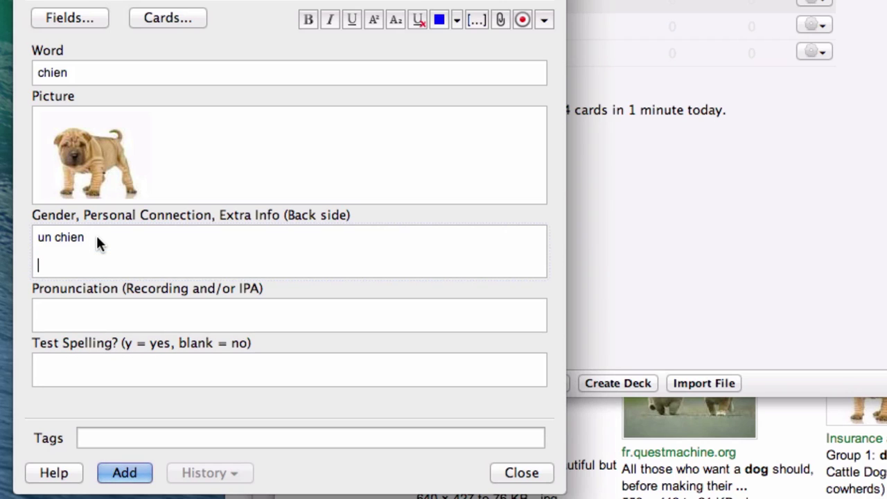
{"action": "left_click", "coordinate": [101, 216]}
{"action": "left_click_drag", "start_coordinate": [101, 216], "coordinate": [160, 213]}
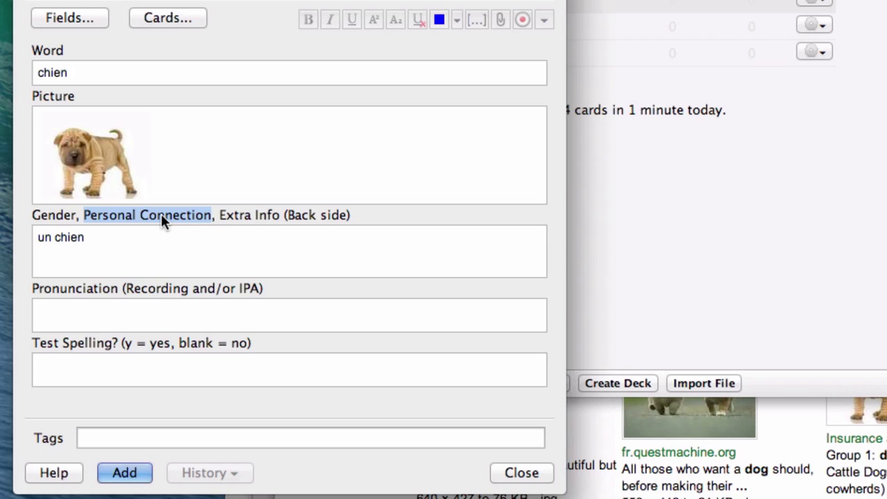
{"action": "left_click", "coordinate": [83, 267]}
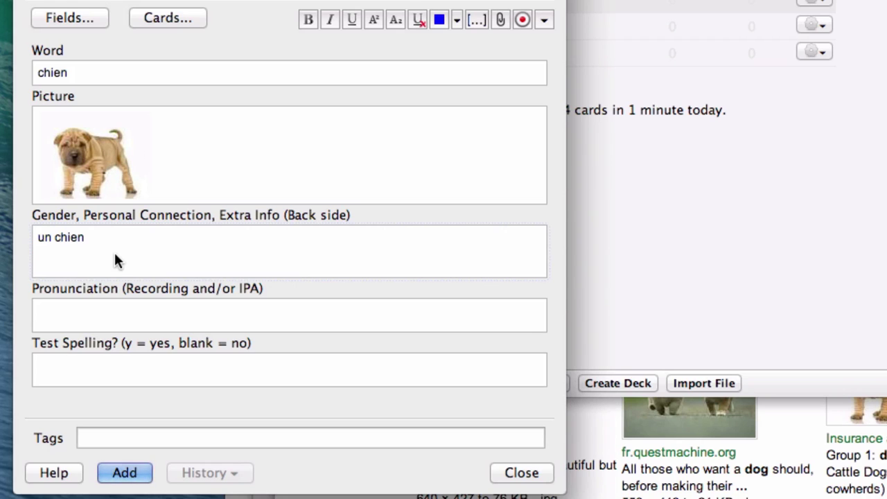
{"action": "type", "text": "Matty"}
{"action": "left_click_drag", "start_coordinate": [97, 237], "coordinate": [22, 239]}
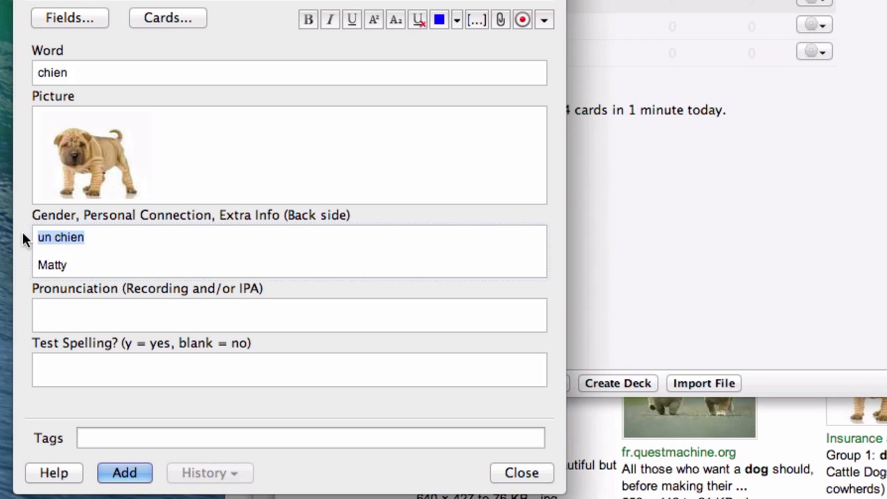
{"action": "left_click_drag", "start_coordinate": [86, 267], "coordinate": [14, 269]}
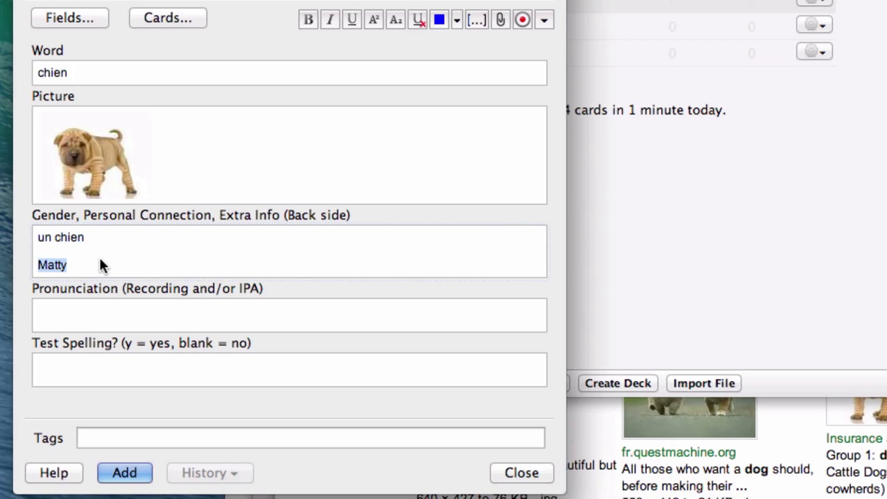
{"action": "left_click", "coordinate": [92, 237]}
{"action": "left_click", "coordinate": [80, 316]}
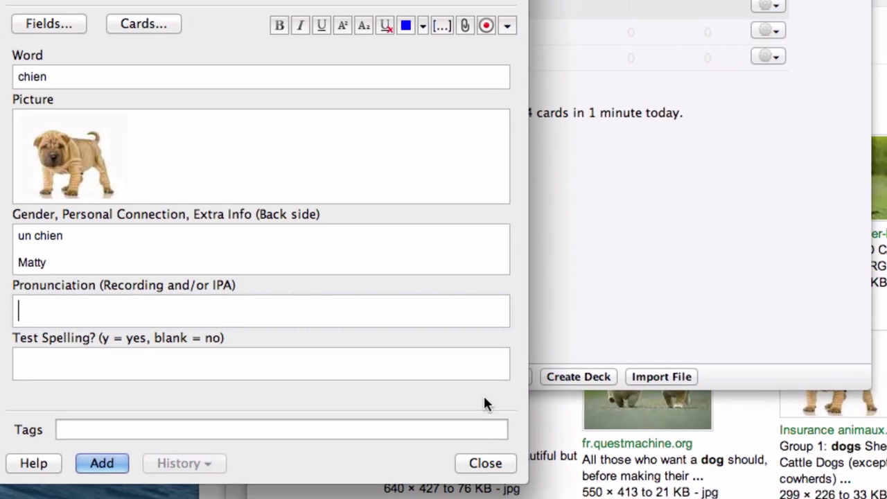
Step: Download forvo_fr_20183.mp3, the first French Forvo pronunciation of chien, and drag it into Anki
{"action": "key", "text": "super+Return"}
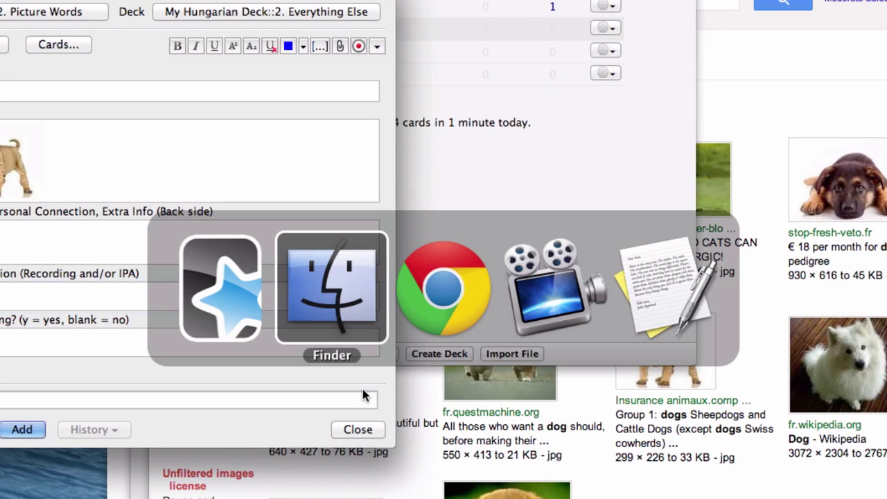
{"action": "key", "text": "super+Tab"}
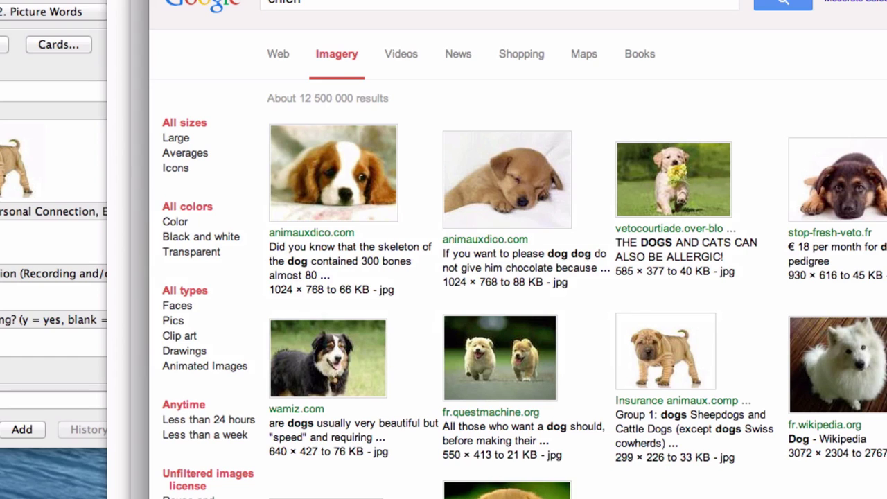
{"action": "key", "text": "ctrl+Tab"}
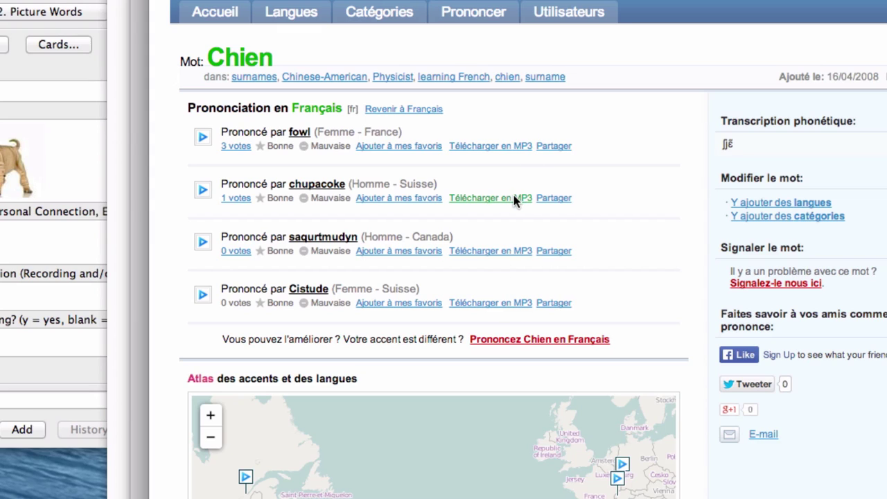
{"action": "left_click", "coordinate": [495, 147]}
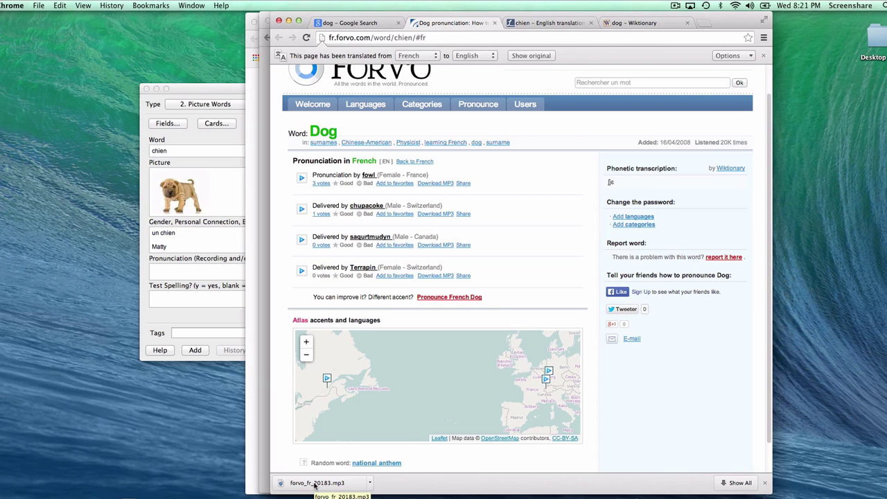
{"action": "left_click_drag", "start_coordinate": [282, 485], "coordinate": [185, 273]}
Step: Drop forvo_fr_20183.mp3 into the chien note's Pronunciation field and open the Picture Words card types
{"action": "key", "text": "super+Tab"}
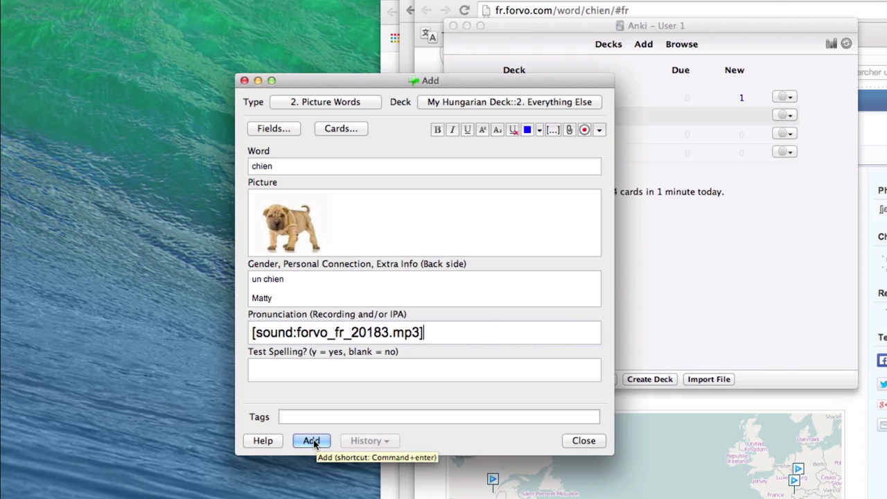
{"action": "left_click", "coordinate": [332, 129]}
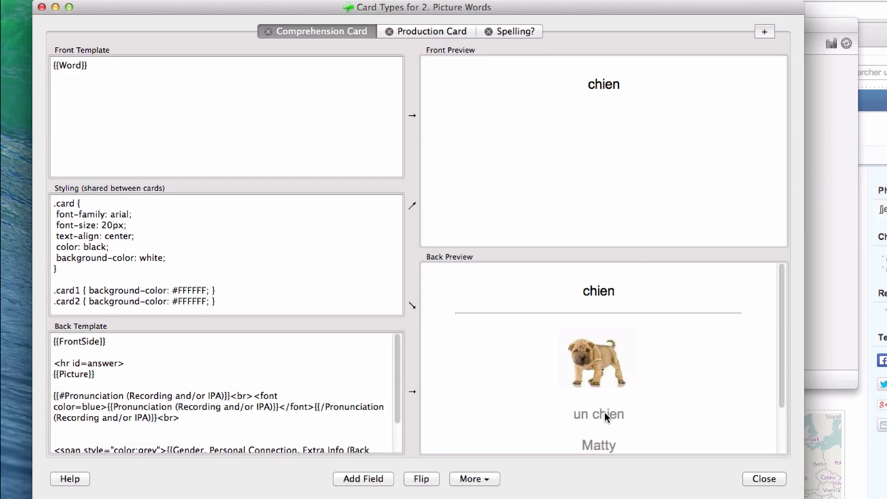
Step: Review the chien Comprehension Card preview, highlighting chien and the personal-connection line
{"action": "double_click", "coordinate": [601, 448]}
{"action": "mouse_move", "coordinate": [604, 444]}
{"action": "left_mouse_down"}
{"action": "mouse_move", "coordinate": [626, 408]}
{"action": "mouse_move", "coordinate": [603, 452]}
{"action": "left_mouse_up"}
{"action": "double_click", "coordinate": [600, 445]}
{"action": "left_click", "coordinate": [612, 435]}
{"action": "double_click", "coordinate": [606, 85]}
{"action": "left_click", "coordinate": [619, 90]}
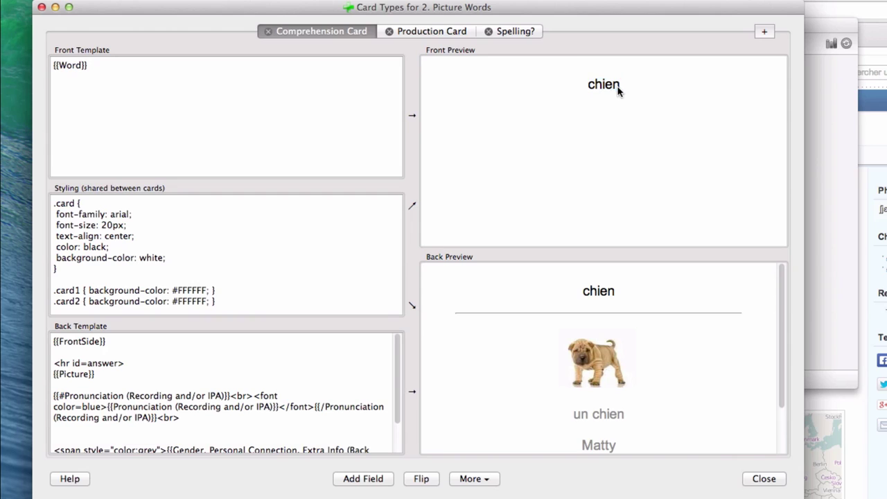
Step: Review the Production Card preview's chien, un chien and connection lines, then the Spelling? card
{"action": "left_click", "coordinate": [439, 36]}
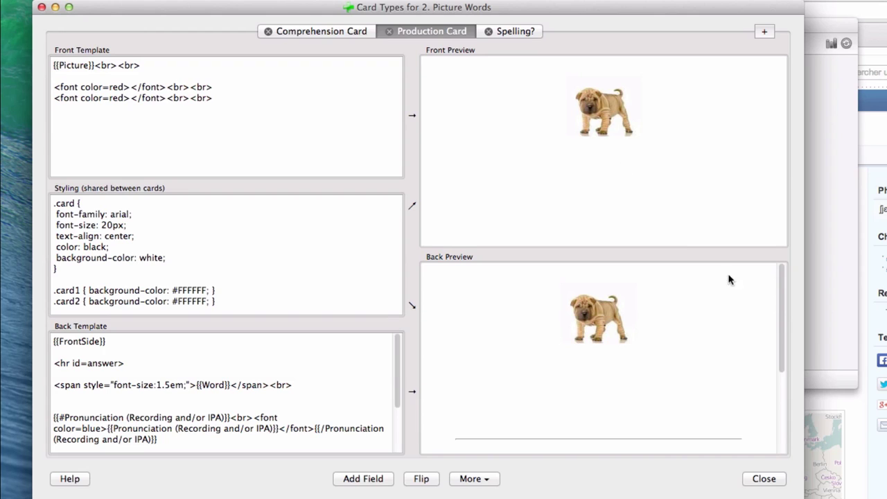
{"action": "left_click_drag", "start_coordinate": [783, 302], "coordinate": [781, 384]}
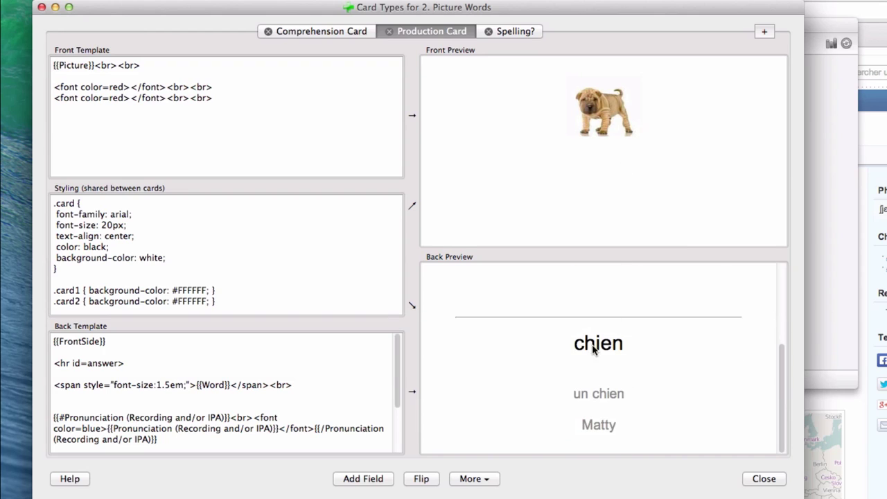
{"action": "left_click_drag", "start_coordinate": [576, 345], "coordinate": [626, 345]}
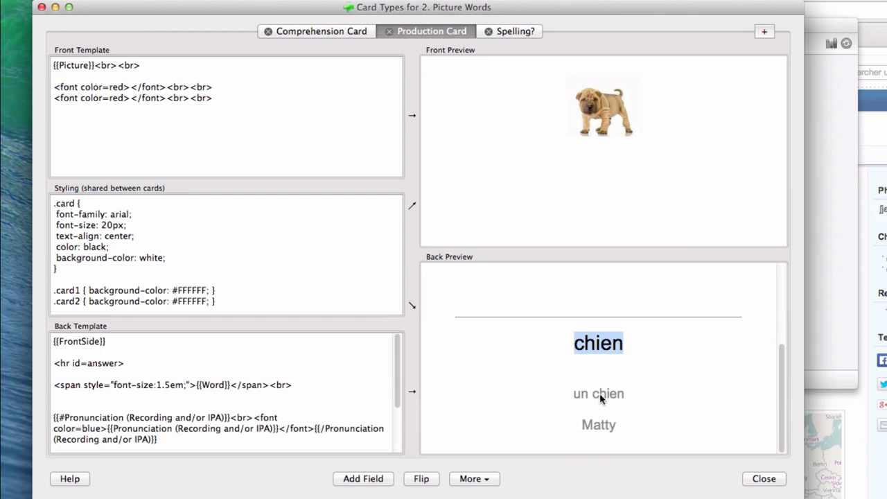
{"action": "left_click_drag", "start_coordinate": [582, 394], "coordinate": [644, 400]}
{"action": "left_click", "coordinate": [589, 443]}
{"action": "double_click", "coordinate": [599, 425]}
{"action": "left_click", "coordinate": [627, 416]}
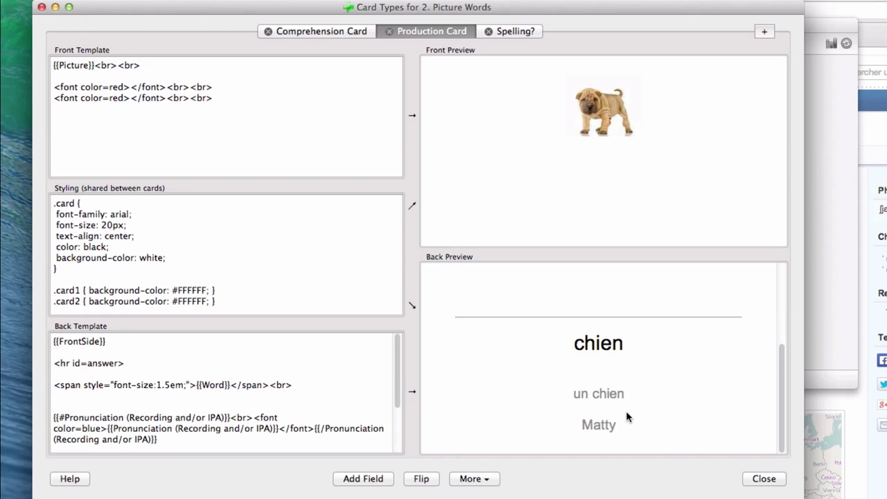
{"action": "left_click", "coordinate": [529, 31]}
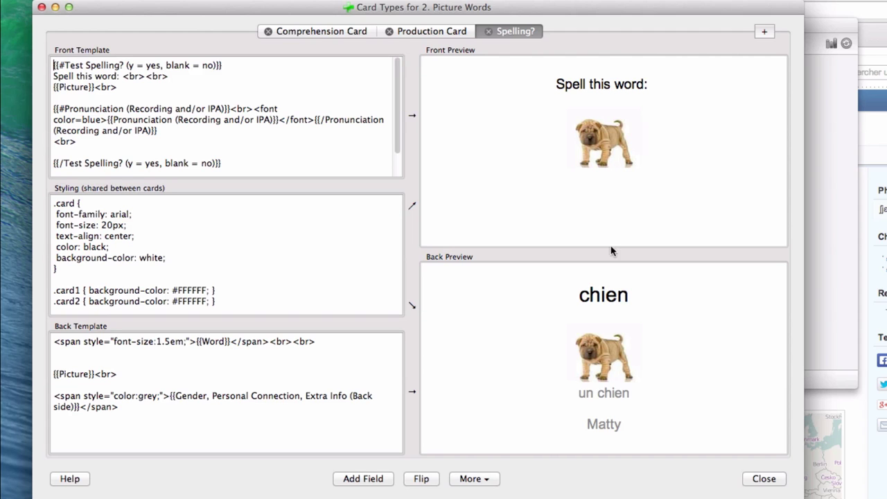
Step: Set the chien note's Test Spelling field to y and add the note to the deck
{"action": "left_click", "coordinate": [763, 479]}
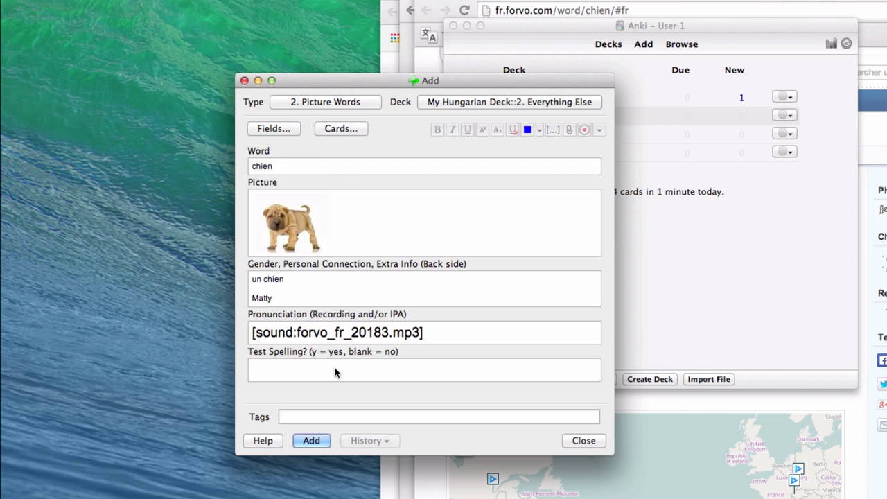
{"action": "left_click", "coordinate": [276, 372]}
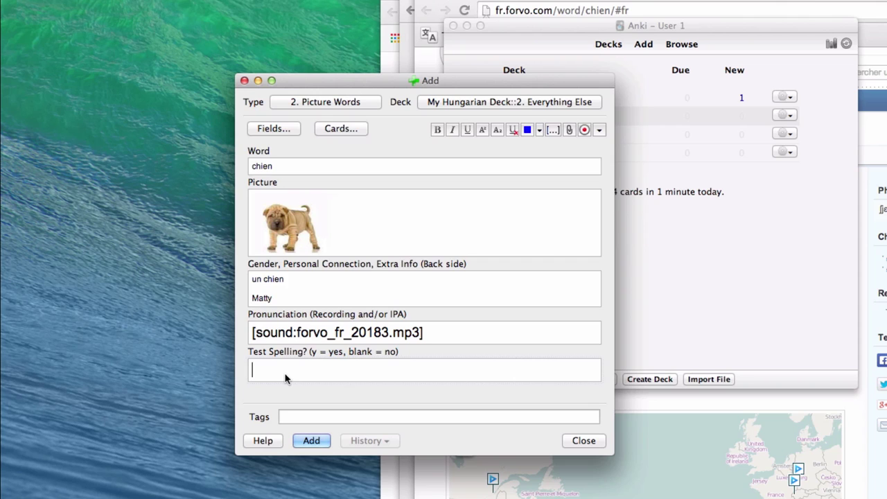
{"action": "type", "text": "ygfdfsfgdfg"}
{"action": "left_click_drag", "start_coordinate": [334, 375], "coordinate": [218, 362]}
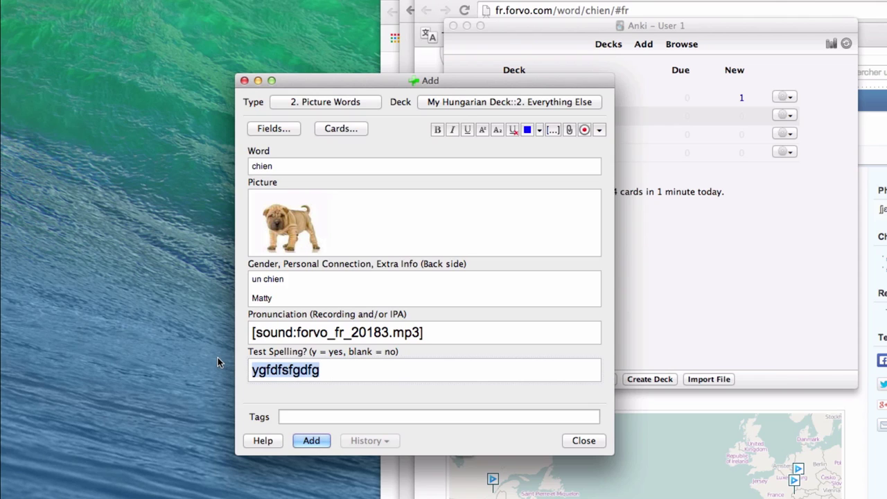
{"action": "key", "text": "BackSpace"}
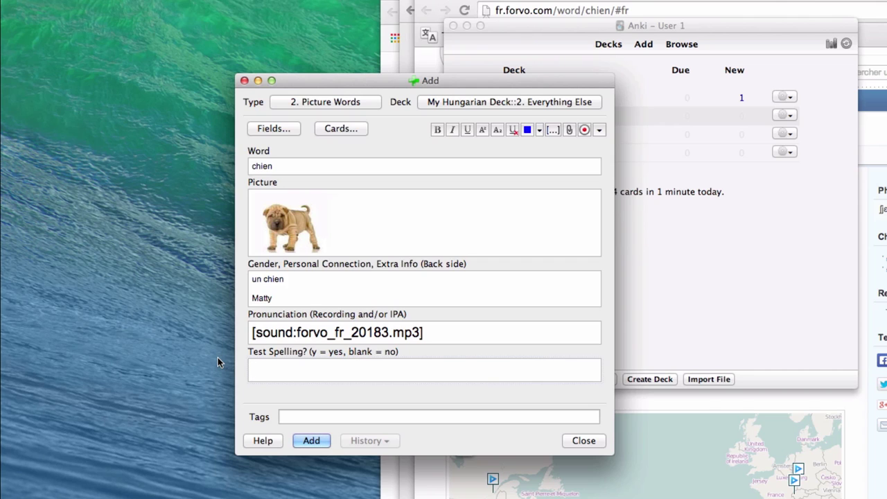
{"action": "type", "text": "y"}
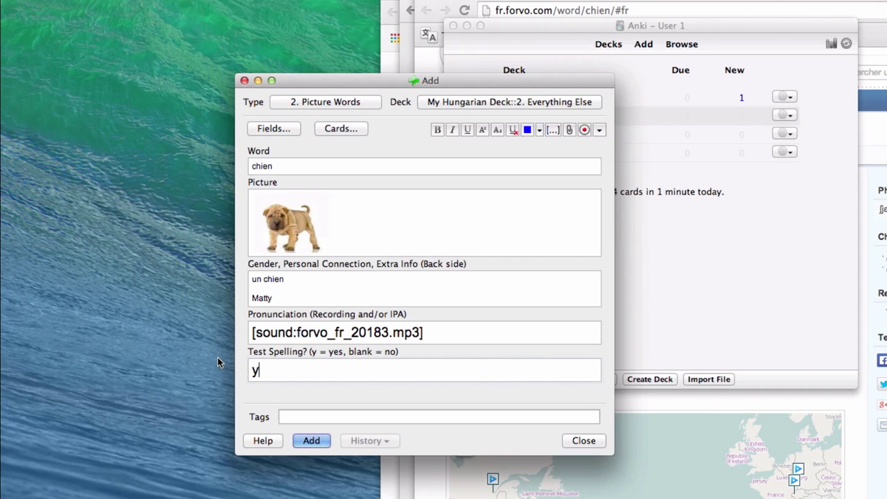
{"action": "left_click", "coordinate": [318, 442]}
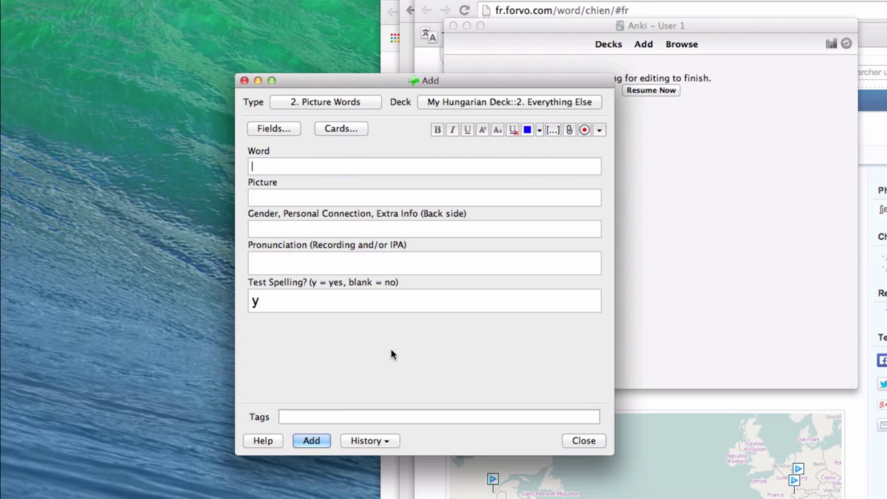
Step: Enter chat as the new Word and run a Google image search for chat
{"action": "type", "text": "chat"}
{"action": "key", "text": "super+Tab"}
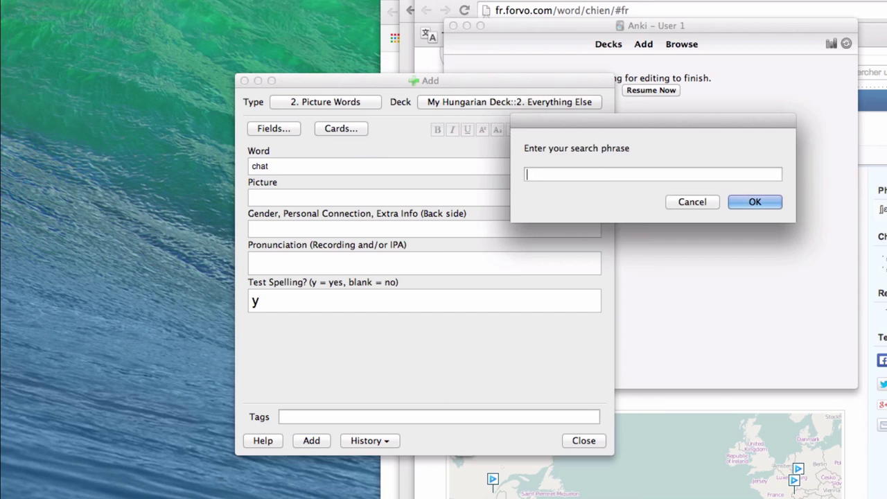
{"action": "type", "text": "chat"}
{"action": "key", "text": "Return"}
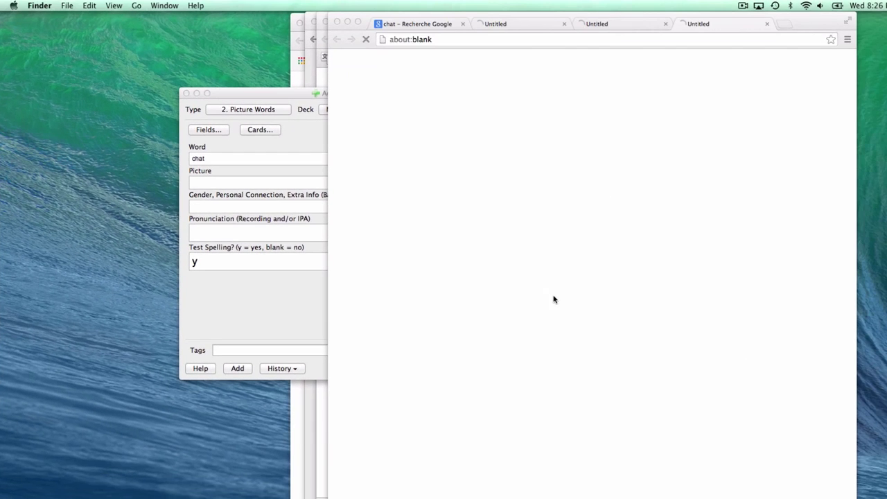
{"action": "left_click", "coordinate": [419, 24]}
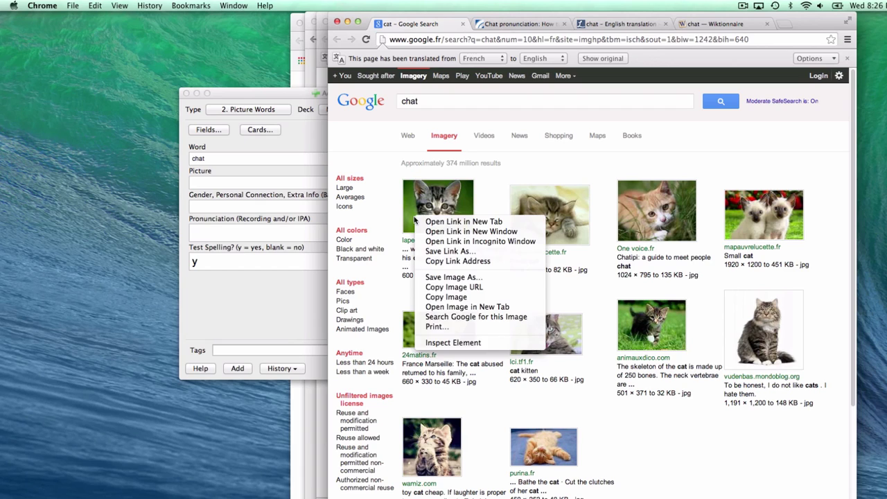
Step: Copy the first tabby kitten image and return to Anki's Picture field
{"action": "left_click", "coordinate": [435, 298]}
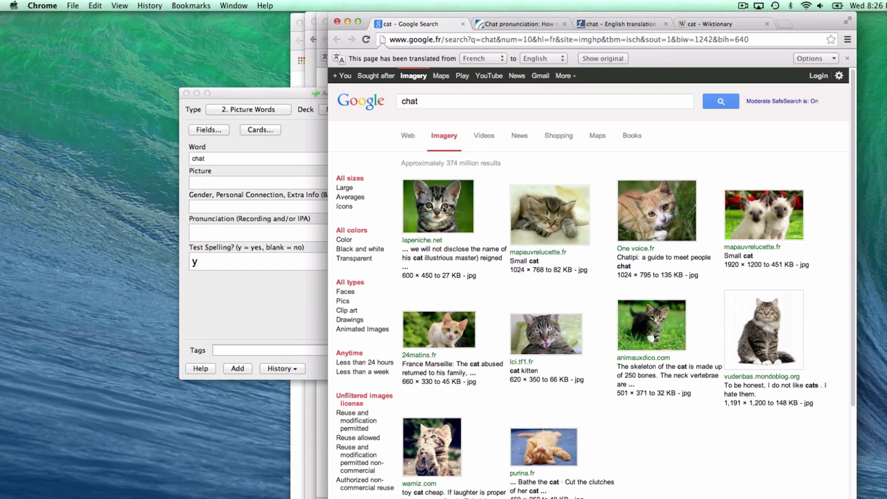
{"action": "left_click", "coordinate": [270, 183]}
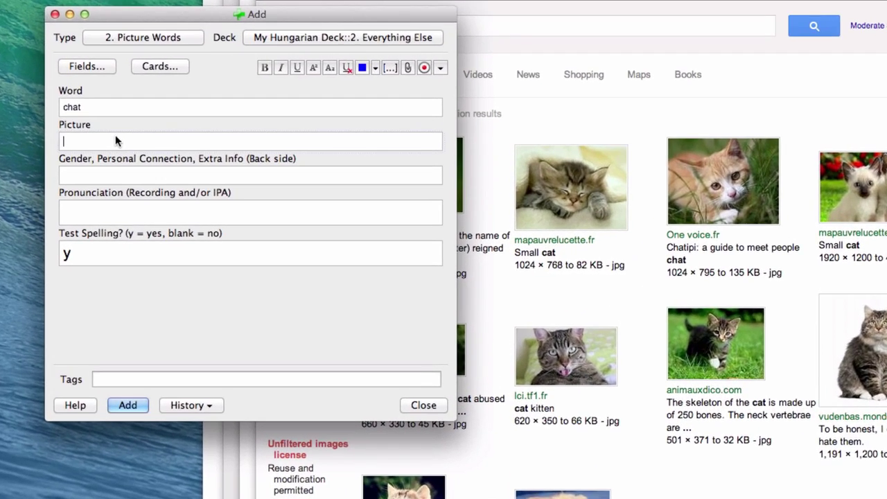
Step: Paste the kitten picture and fill the Gender field with 'un chat' and a personal-connection name
{"action": "key", "text": "super+v"}
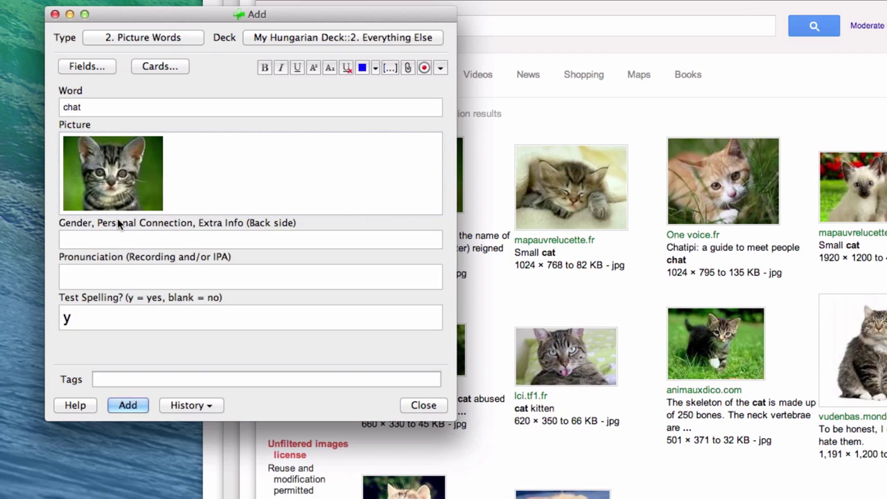
{"action": "left_click", "coordinate": [185, 195]}
{"action": "type", "text": "un chat"}
{"action": "key", "text": "Return"}
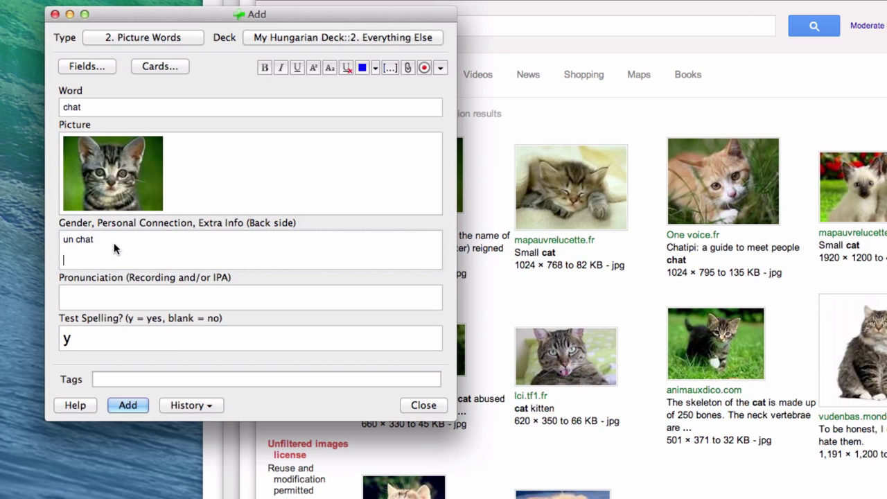
{"action": "type", "text": "Frik"}
{"action": "key", "text": "BackSpace"}
{"action": "type", "text": "sky"}
{"action": "left_click", "coordinate": [141, 303]}
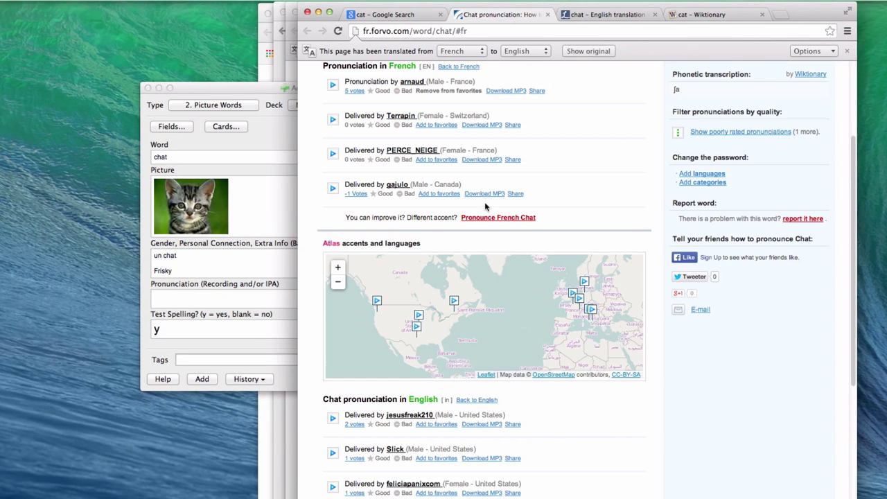
Step: Download the top French chat recording and drop forvo_fr_54402.mp3 into the Pronunciation field
{"action": "left_click", "coordinate": [507, 90]}
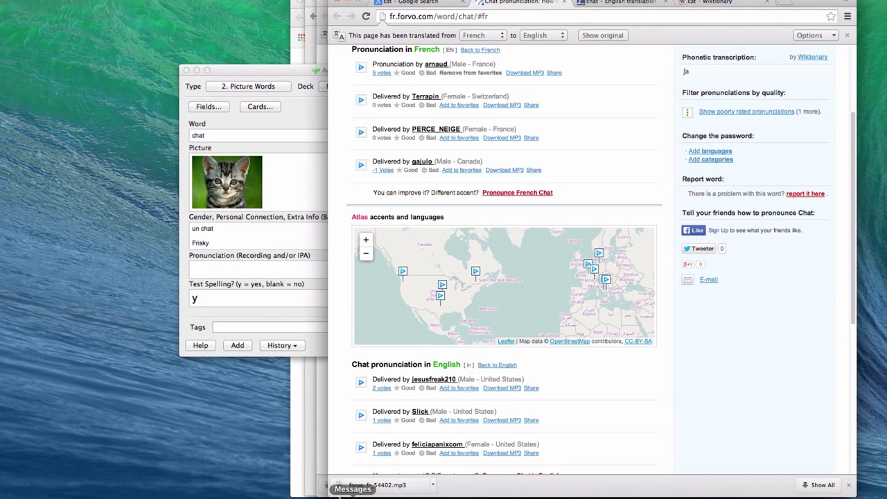
{"action": "left_click_drag", "start_coordinate": [339, 489], "coordinate": [233, 269]}
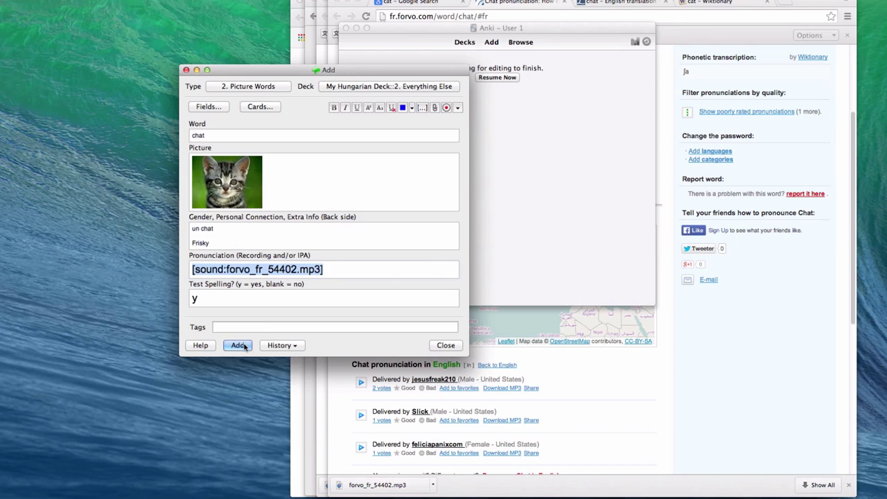
Step: Confirm y as the Test Spelling flag and add the chat note to the deck
{"action": "double_click", "coordinate": [195, 298]}
{"action": "type", "text": "y"}
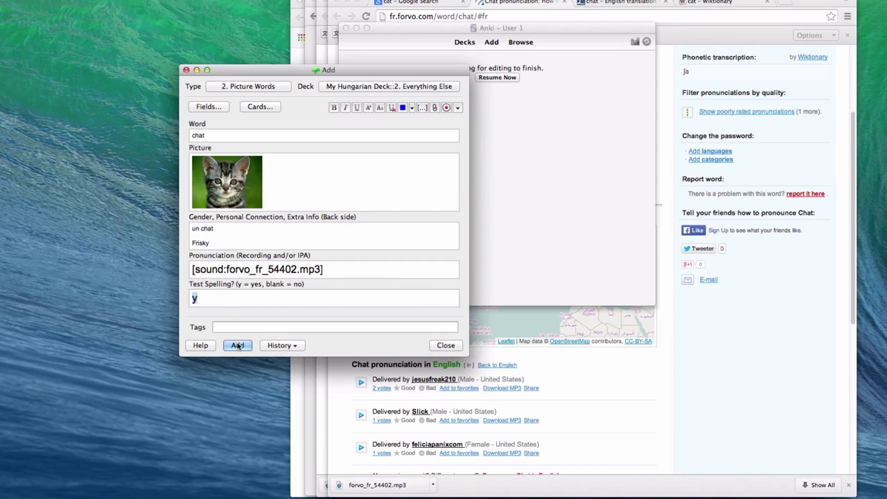
{"action": "key", "text": "ctrl+Return"}
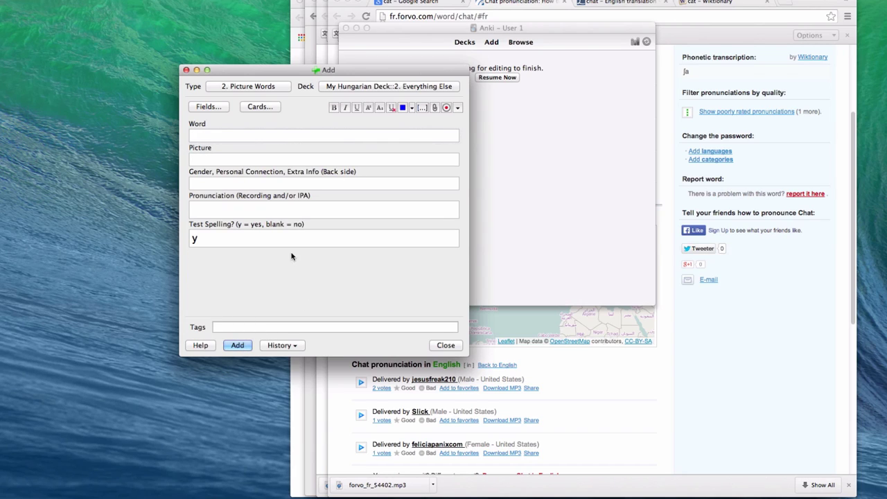